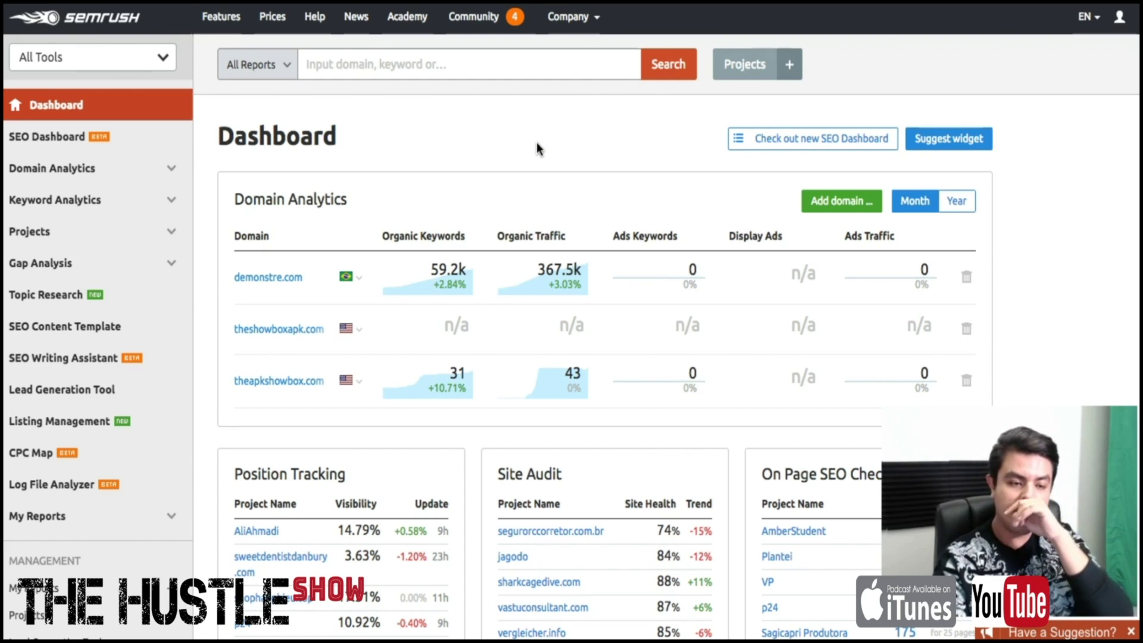
click(227, 416)
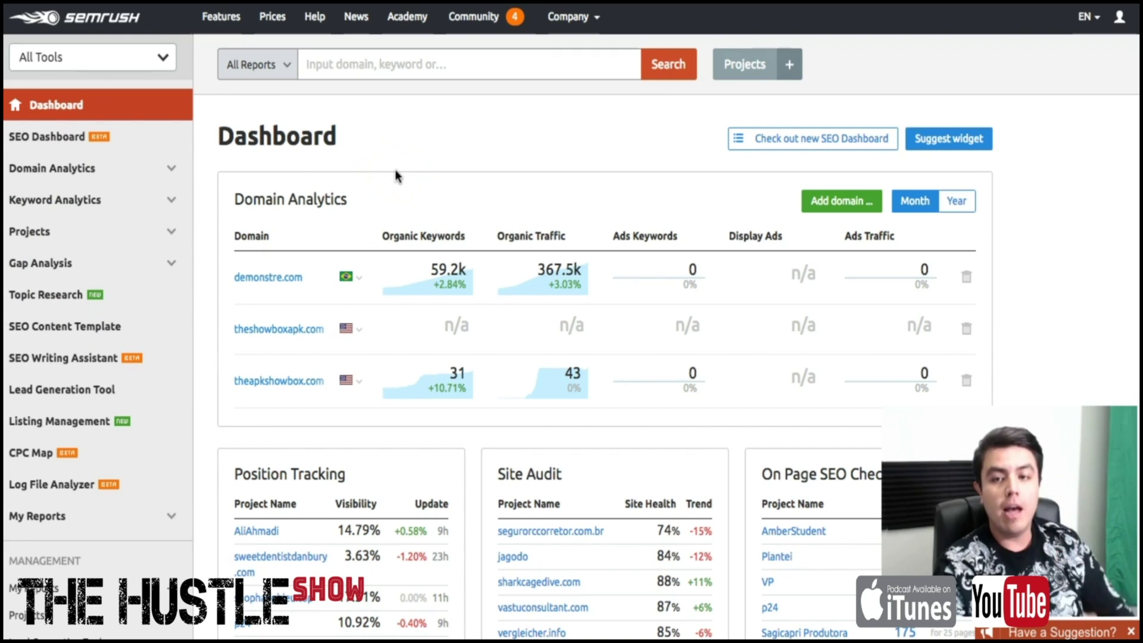
mouse_move(446, 173)
mouse_down()
mouse_move(527, 126)
mouse_move(499, 54)
mouse_move(598, 111)
mouse_up()
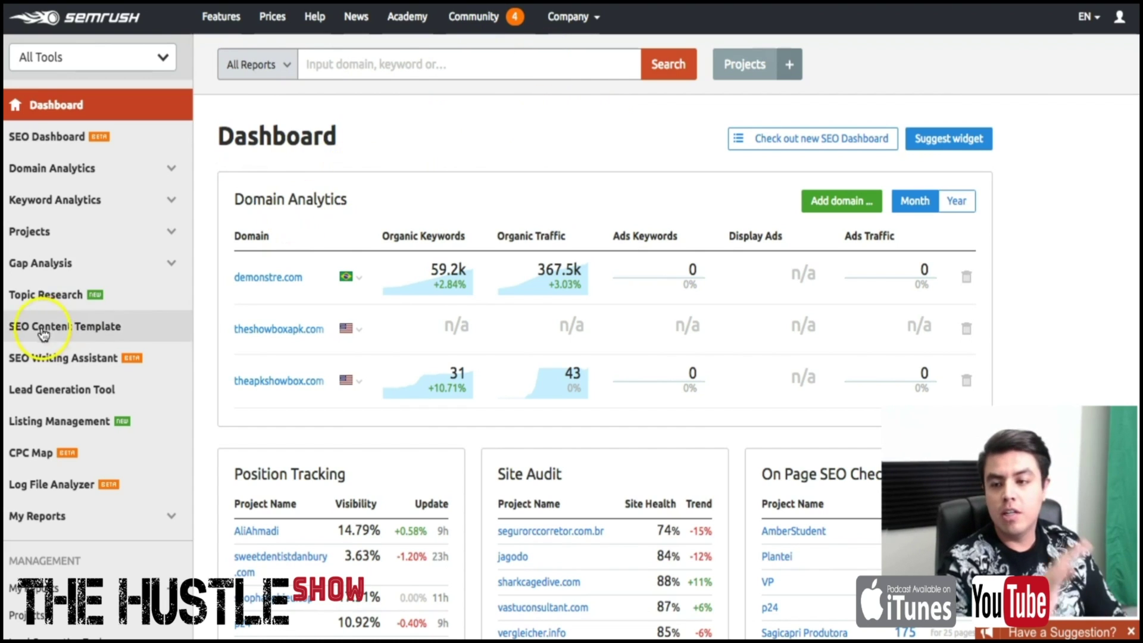
- Open the Keyword Magic Tool and search the US database for "dentist in dallas"
click(113, 216)
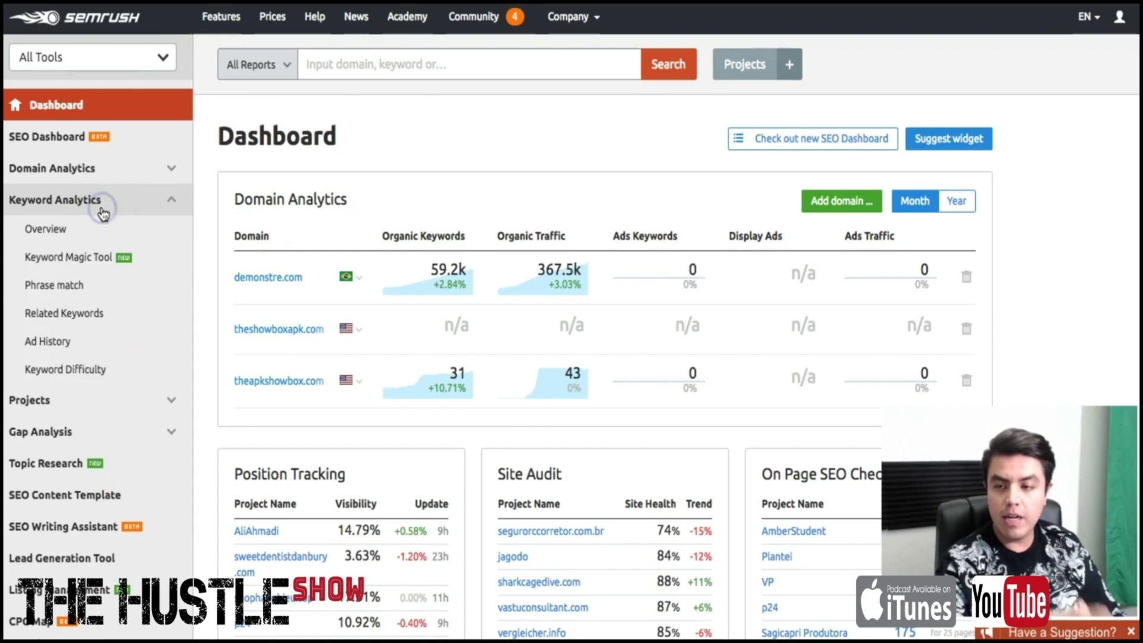
click(40, 264)
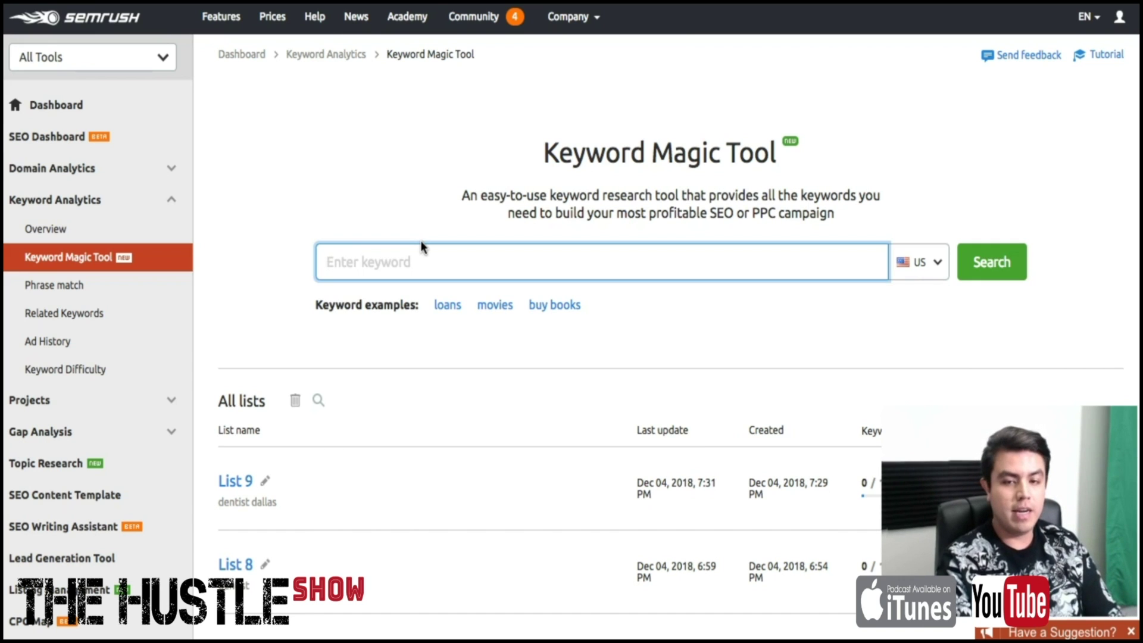
text(dental)
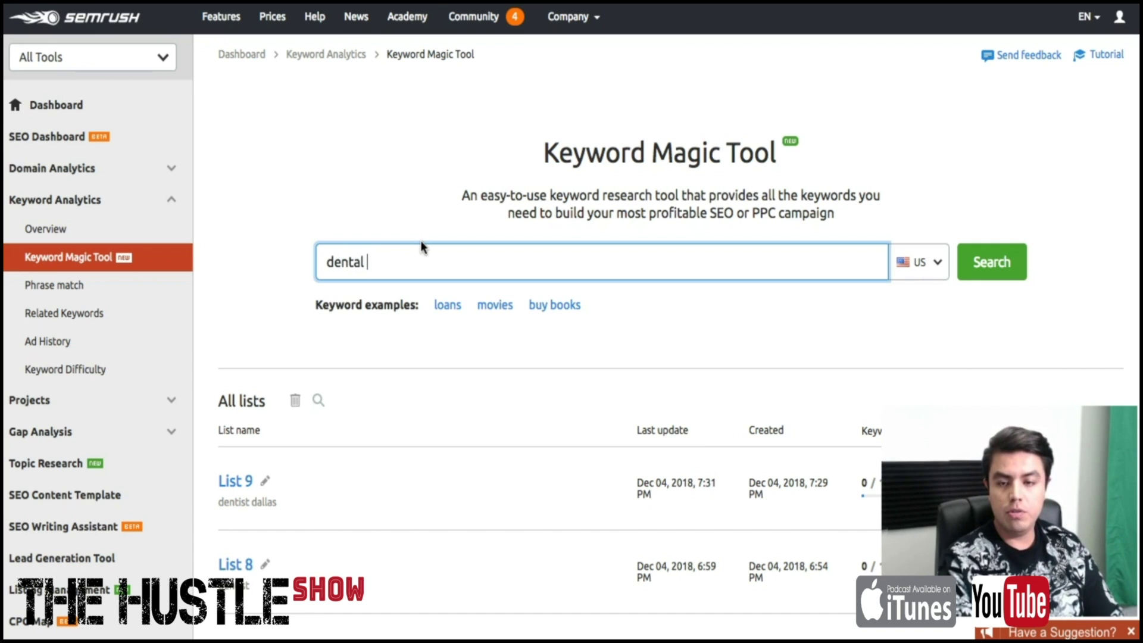
text( off)
key(BackSpace)
key(BackSpace)
key(BackSpace)
key(BackSpace)
key(BackSpace)
key(BackSpace)
key(BackSpace)
key(BackSpace)
key(BackSpace)
text(entist in dallas)
key(Return)
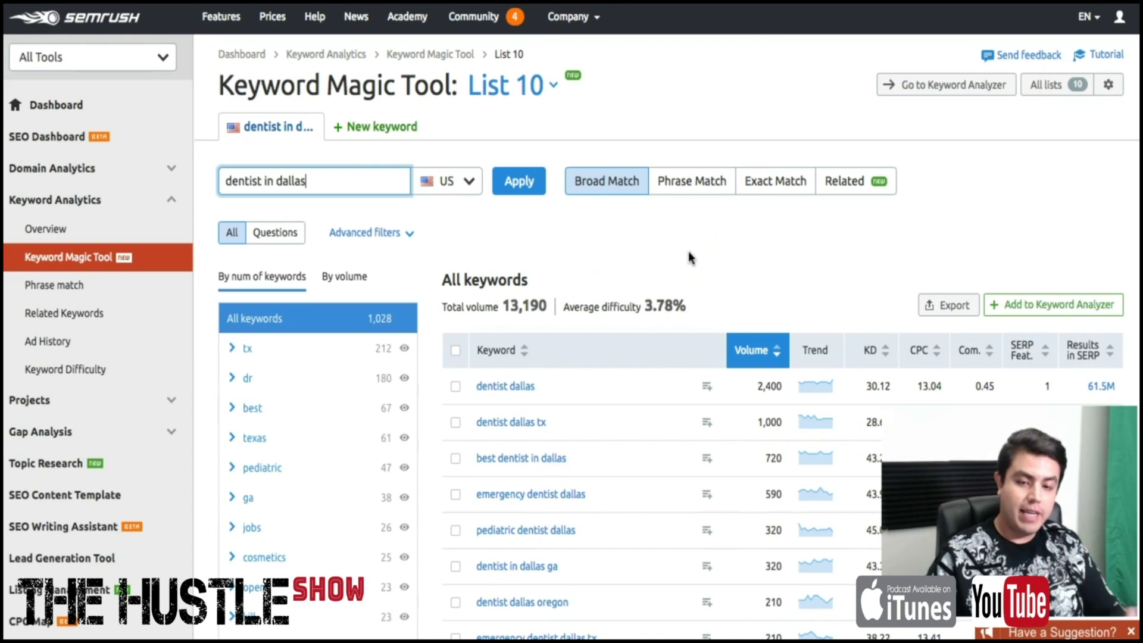
scroll(688, 251, down, 3)
scroll(689, 251, up, 3)
click(669, 255)
click(290, 136)
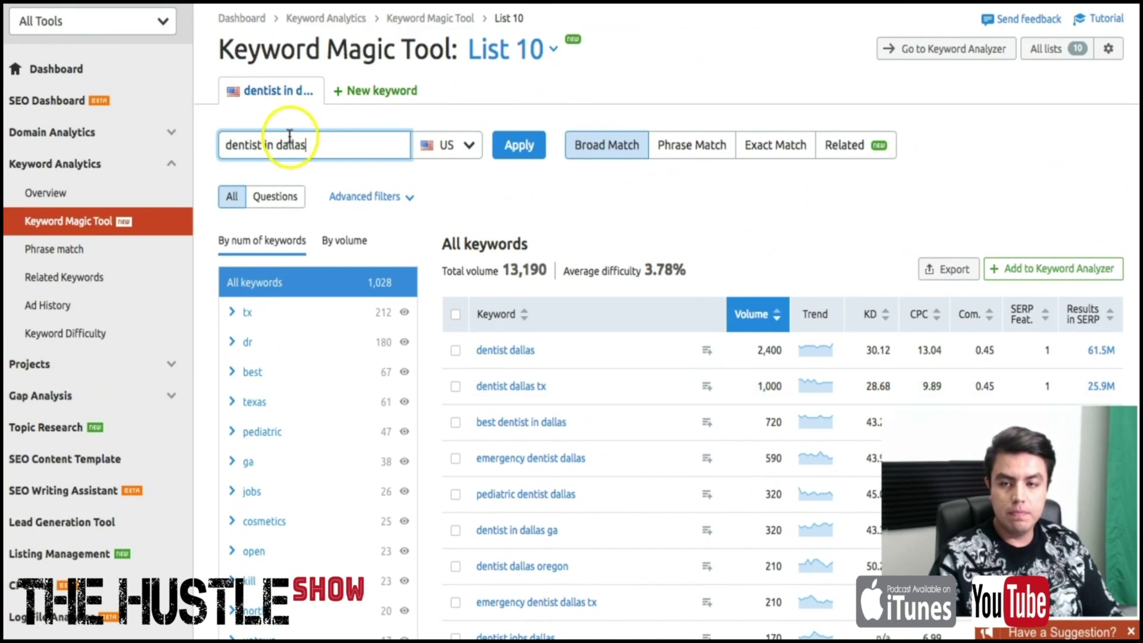
triple_click(323, 145)
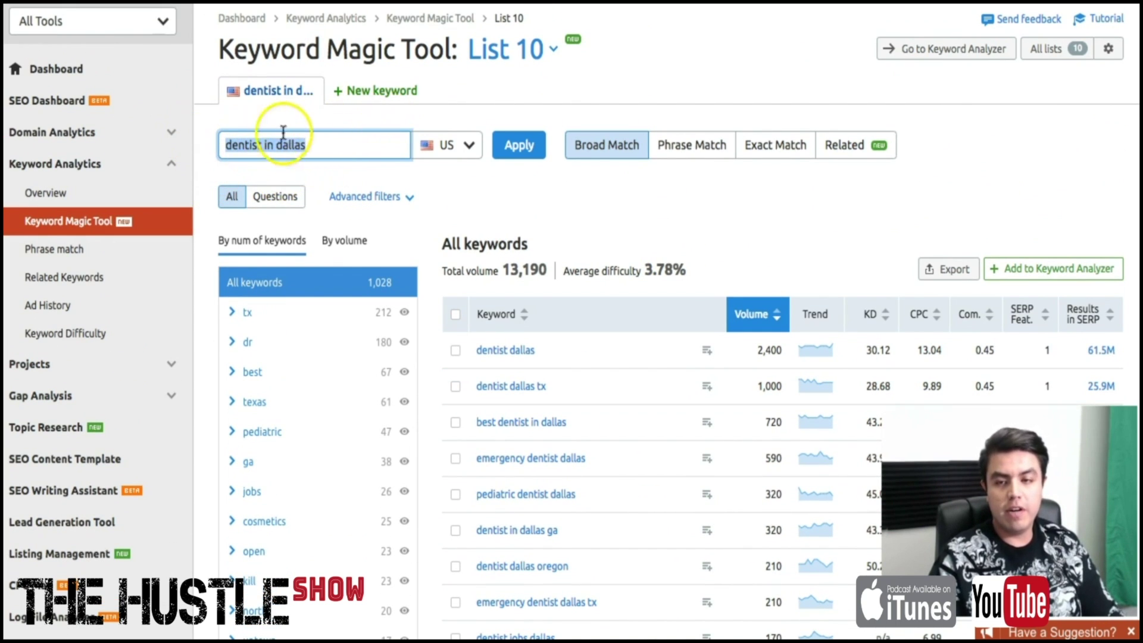
click(310, 146)
triple_click(258, 145)
double_click(241, 143)
click(287, 146)
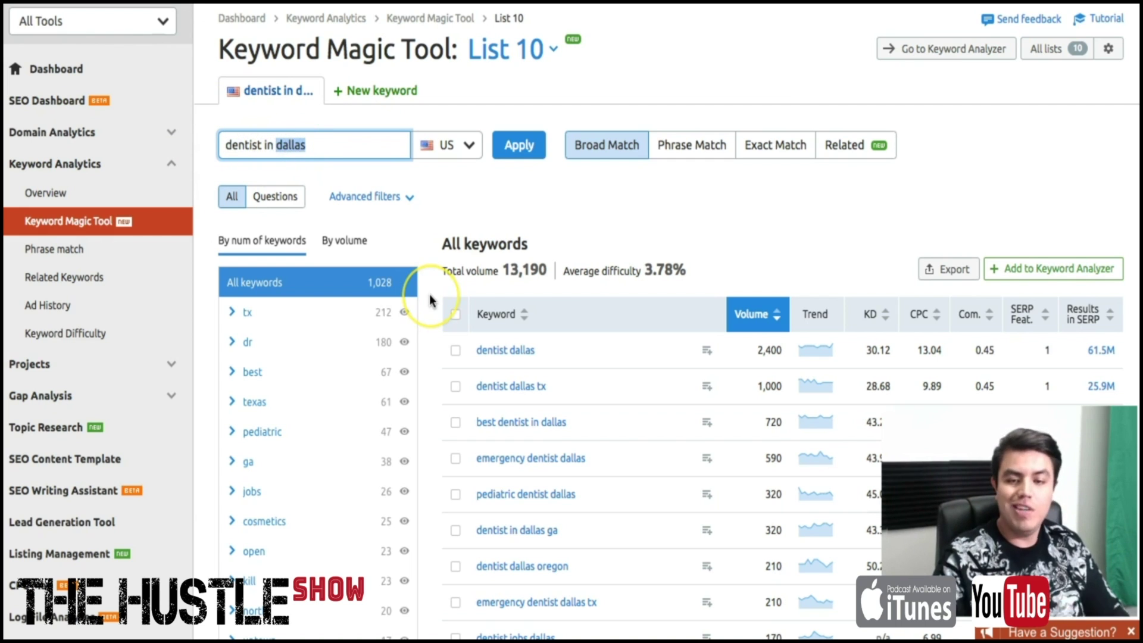
triple_click(296, 144)
click(566, 248)
scroll(566, 249, down, 1)
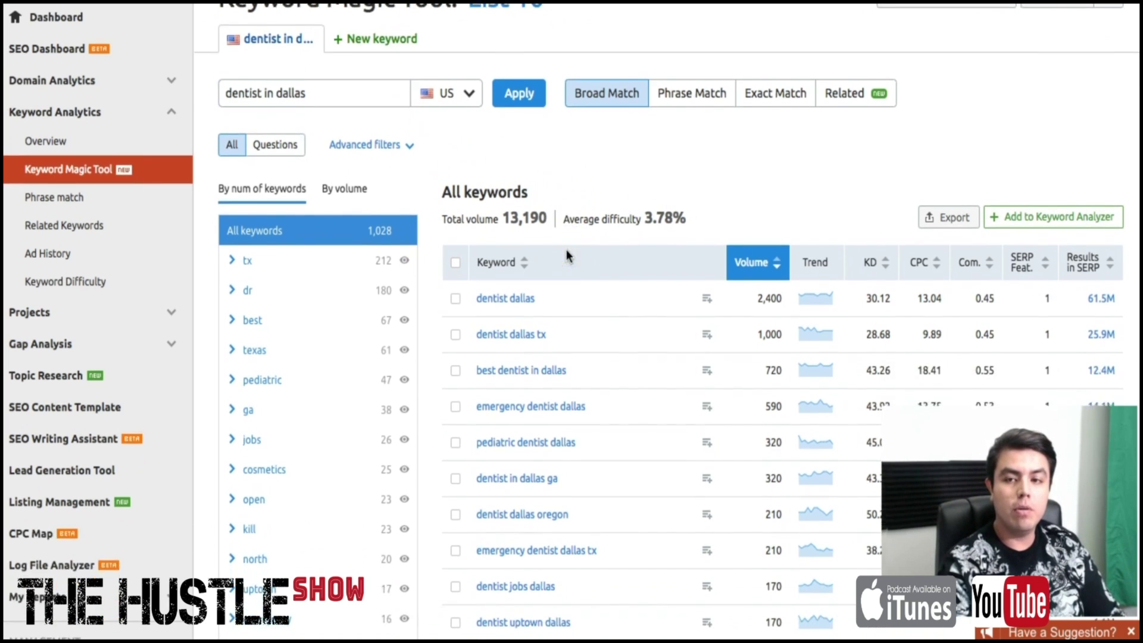
scroll(566, 249, up, 2)
triple_click(310, 189)
click(559, 218)
scroll(600, 239, down, 4)
scroll(600, 239, up, 4)
double_click(313, 181)
click(313, 181)
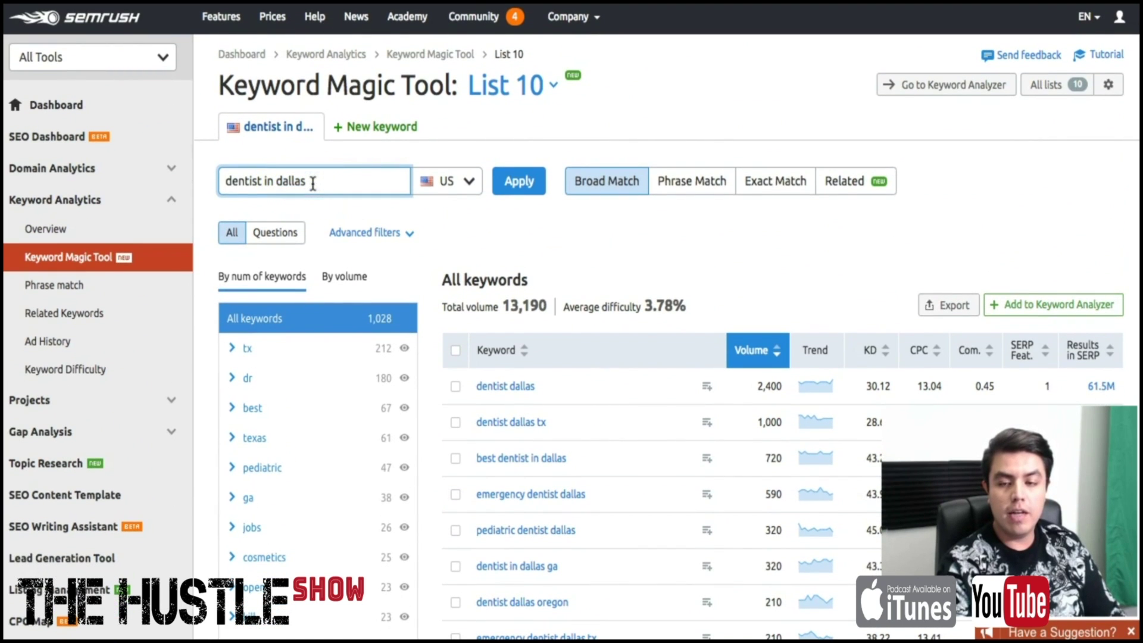
- Look through the first page of keyword results and examine the search volume of "dentist dallas"
scroll(666, 322, down, 4)
scroll(665, 320, down, 20)
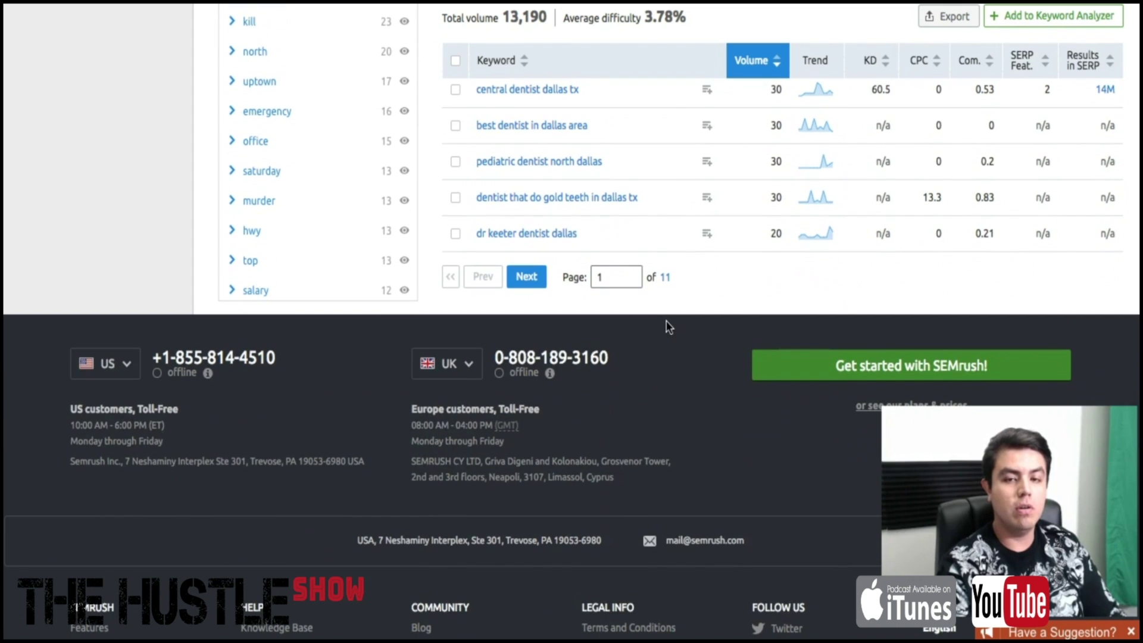
drag(677, 280, 655, 282)
scroll(715, 288, up, 20)
scroll(715, 289, up, 10)
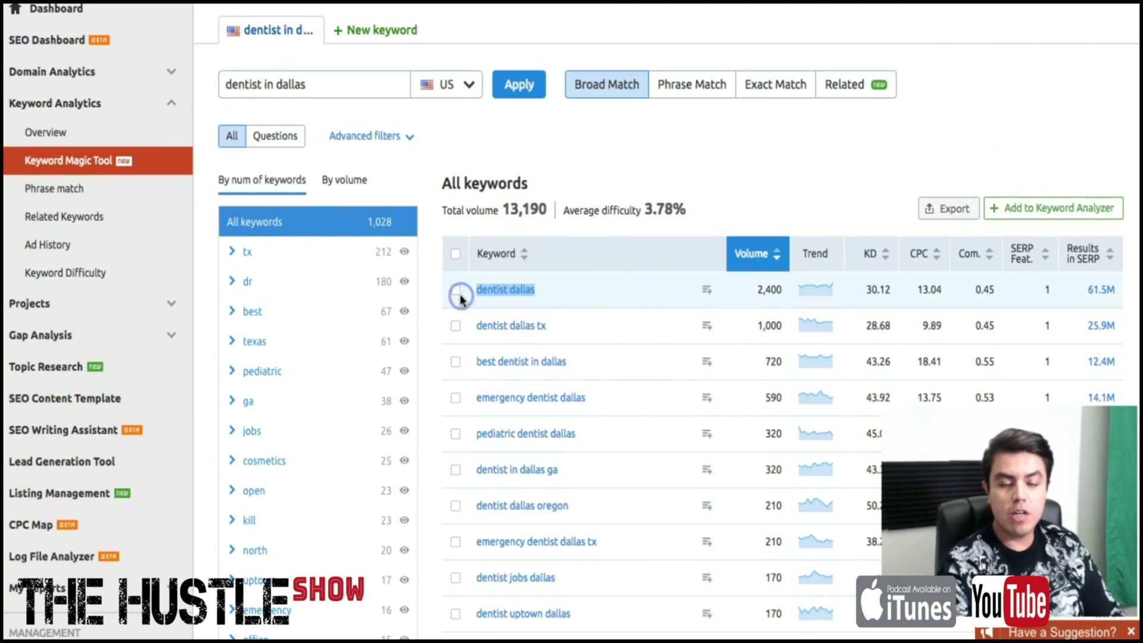
click(748, 296)
drag(785, 290, 752, 293)
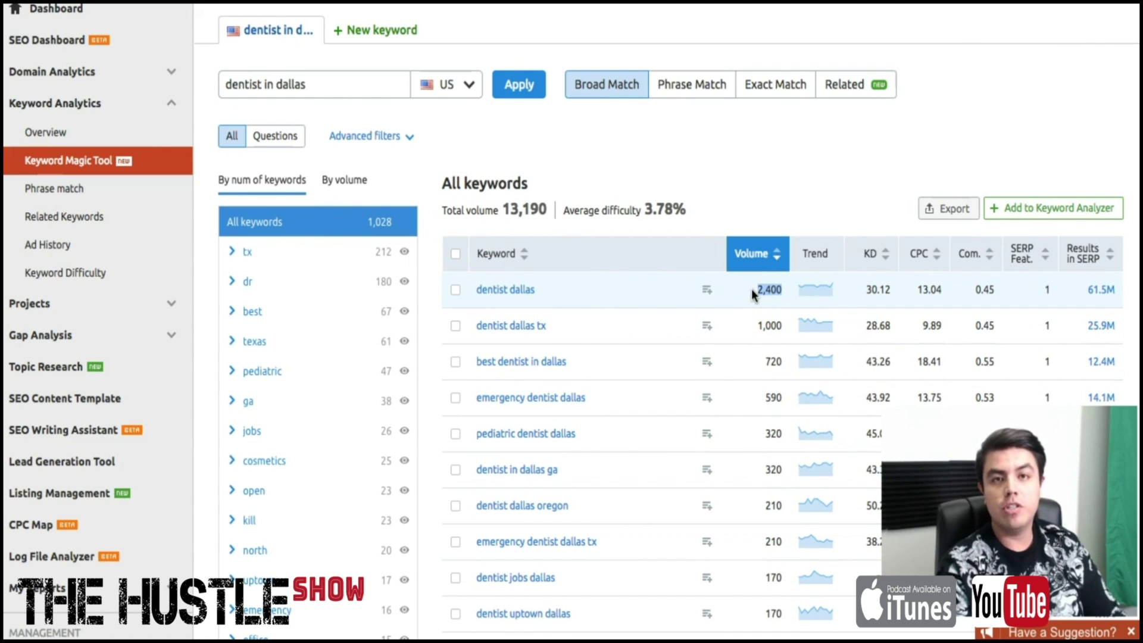
click(758, 288)
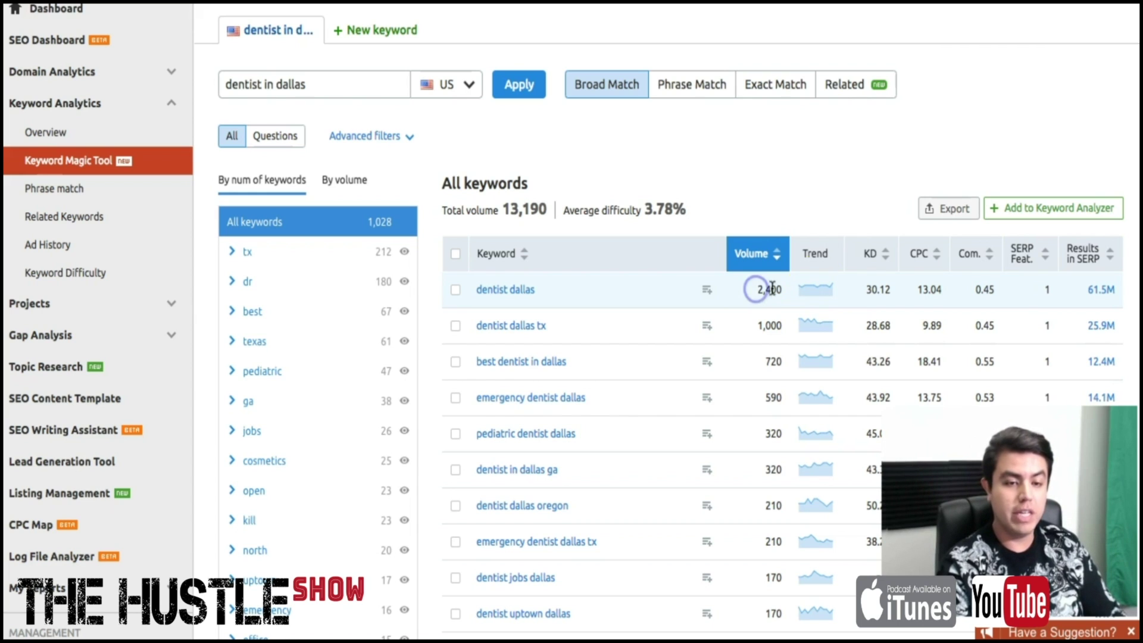
double_click(763, 288)
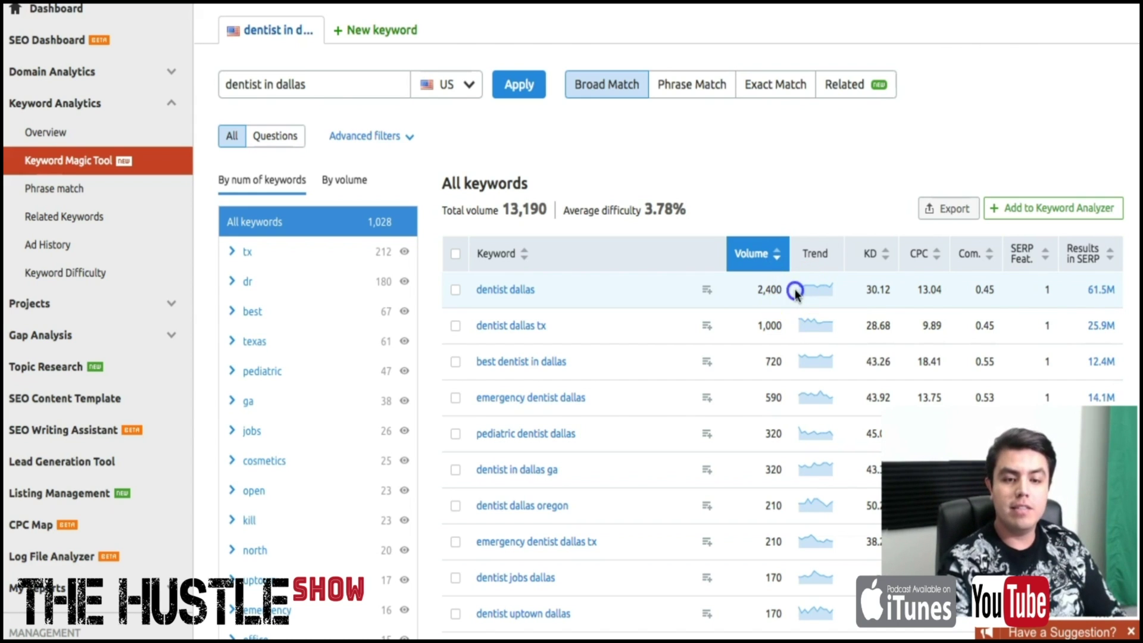
double_click(774, 288)
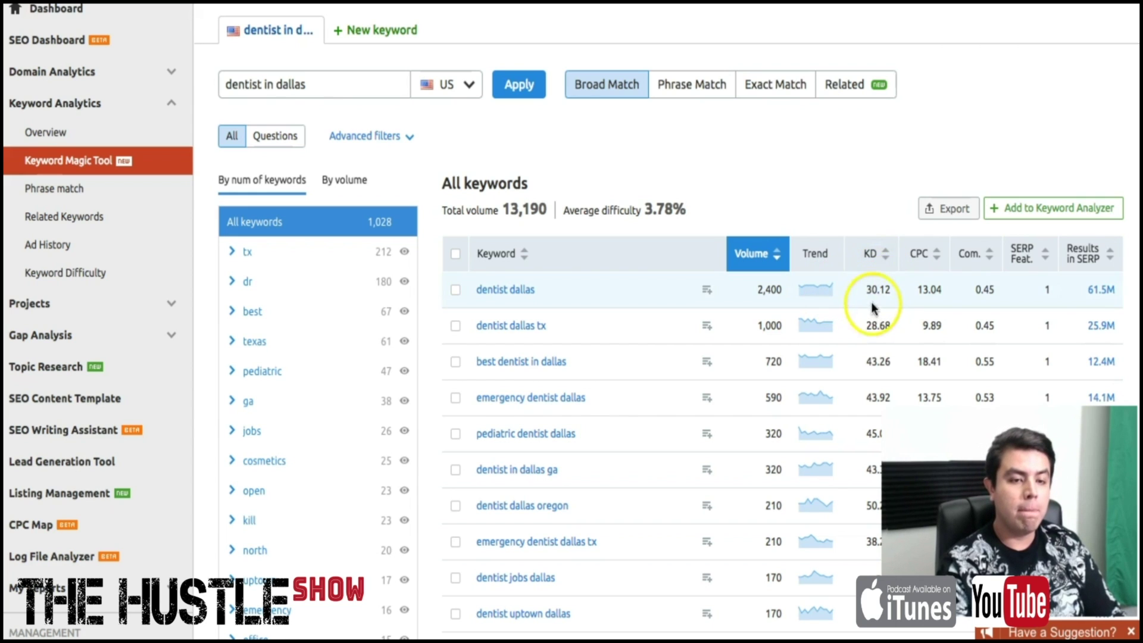
- Examine the keyword difficulty of the highest-volume keywords, "dentist dallas", "dentist dallas tx" and "best dentist in dallas"
scroll(873, 250, down, 2)
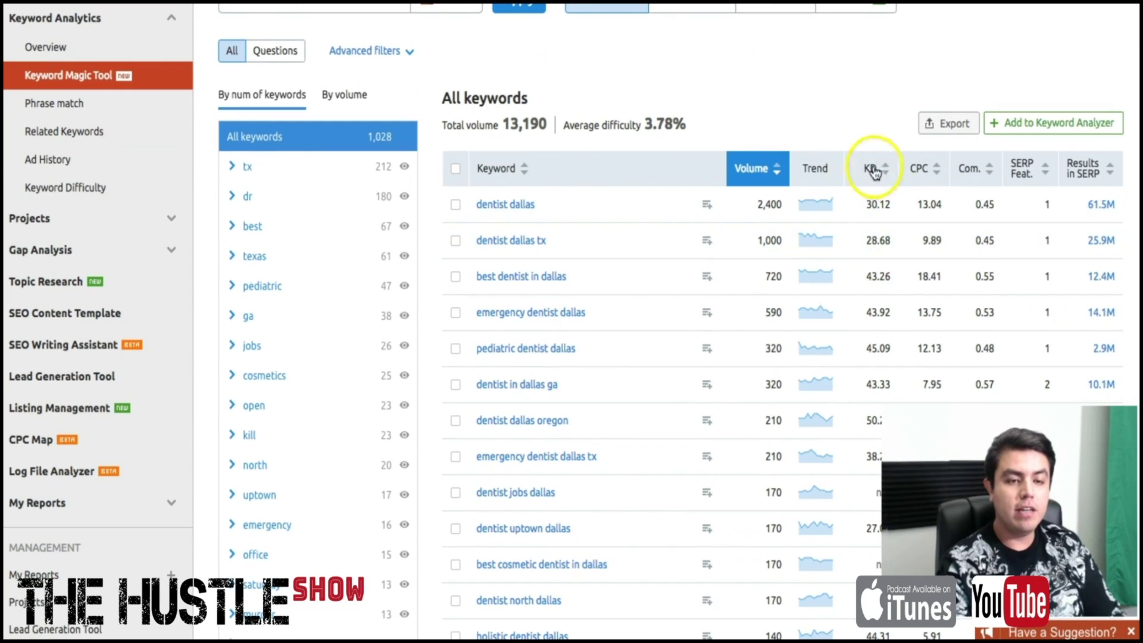
drag(891, 205, 866, 207)
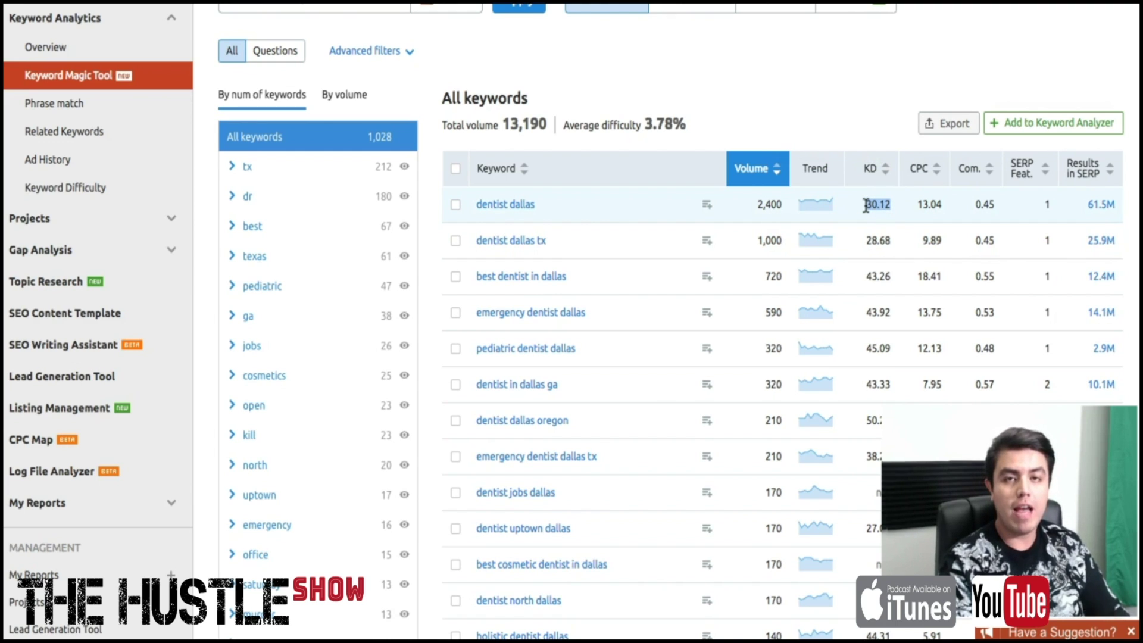
click(867, 206)
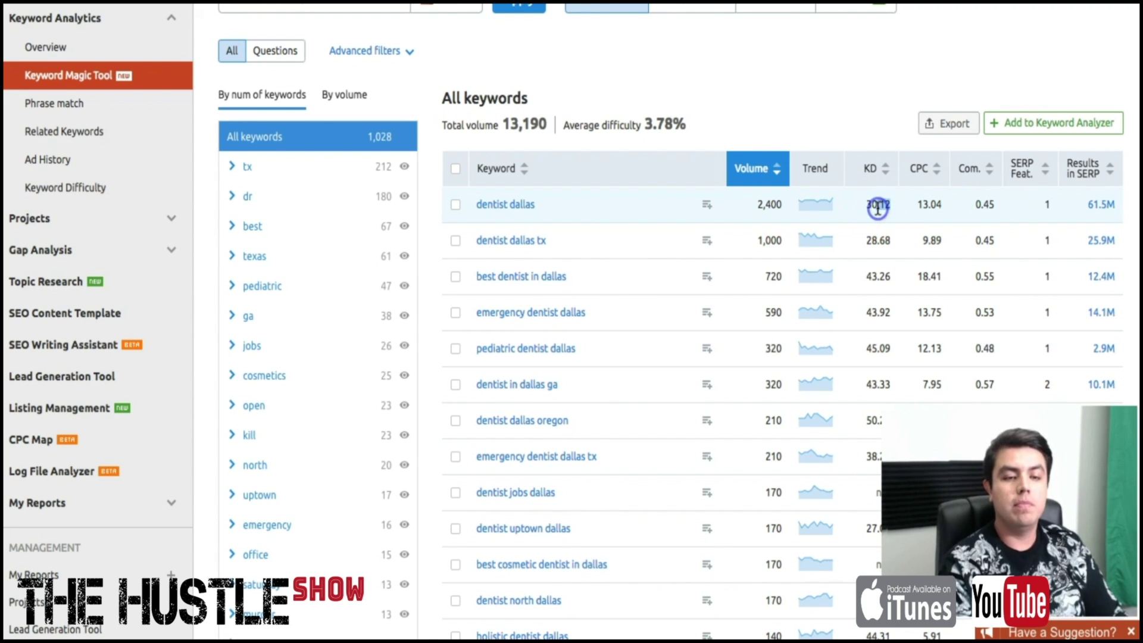
click(870, 207)
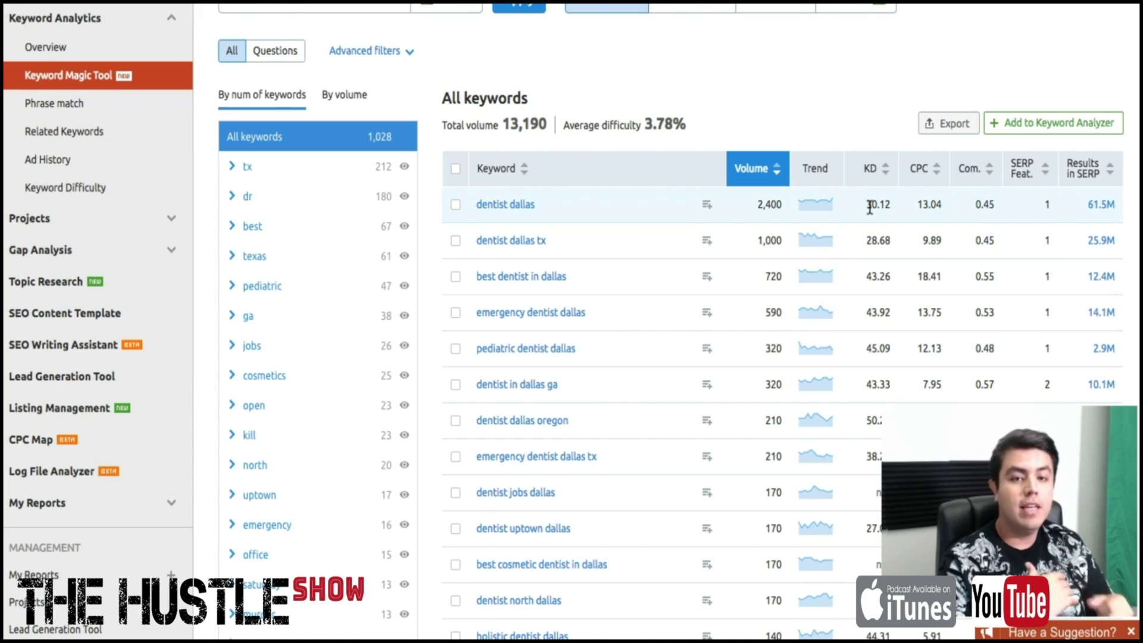
double_click(870, 206)
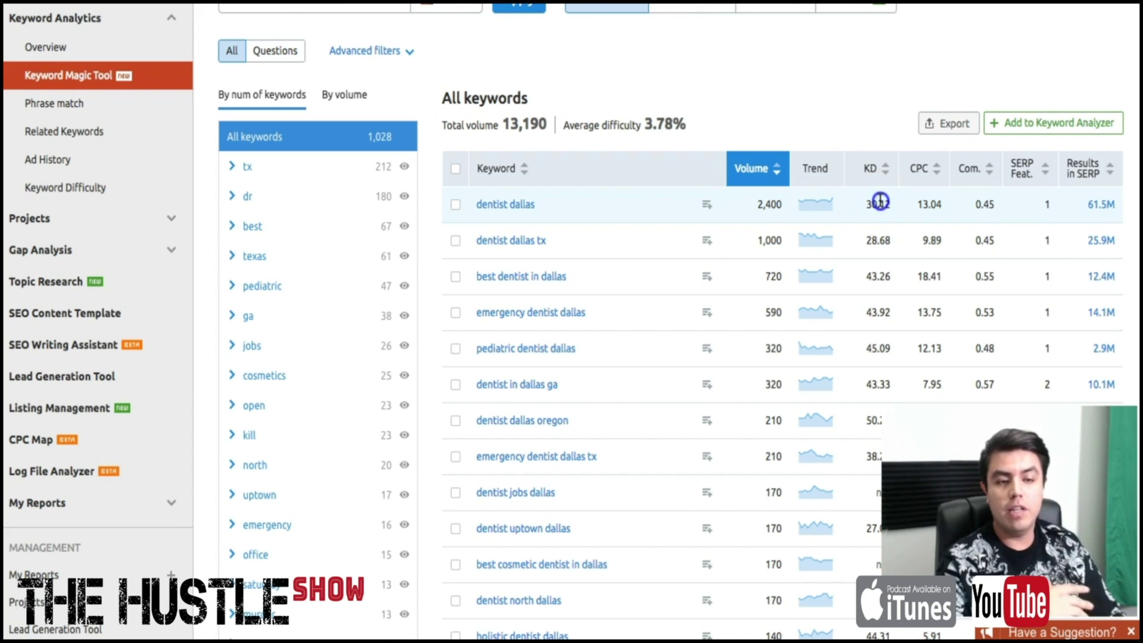
scroll(868, 191, down, 2)
double_click(874, 170)
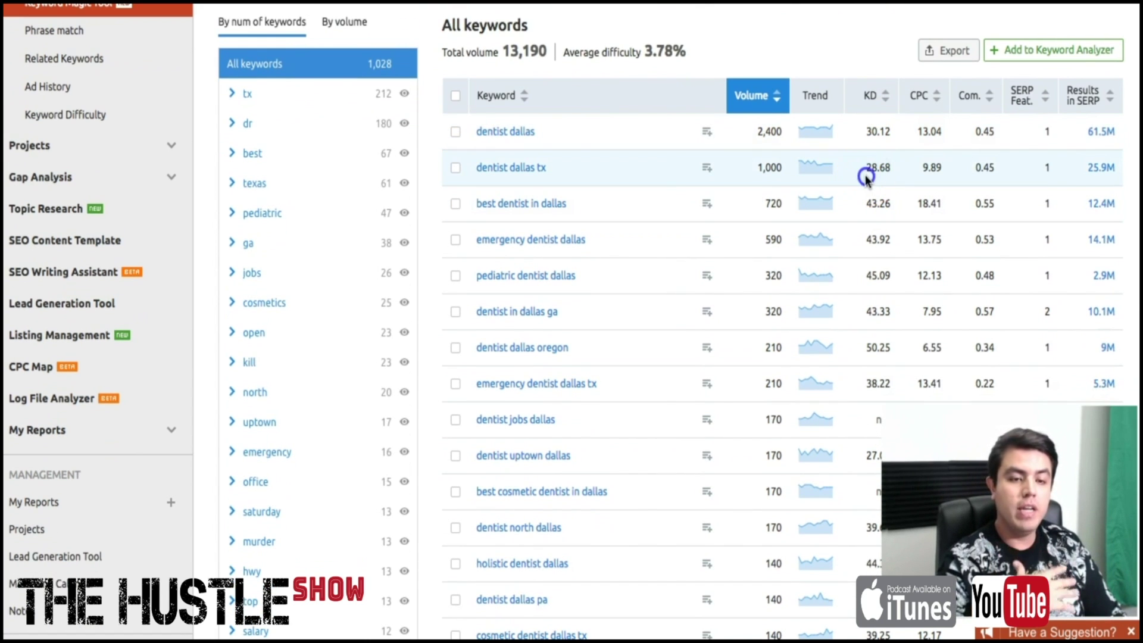
double_click(882, 202)
- Compare keyword difficulty among the lower-volume keywords further down the results list
scroll(883, 201, down, 10)
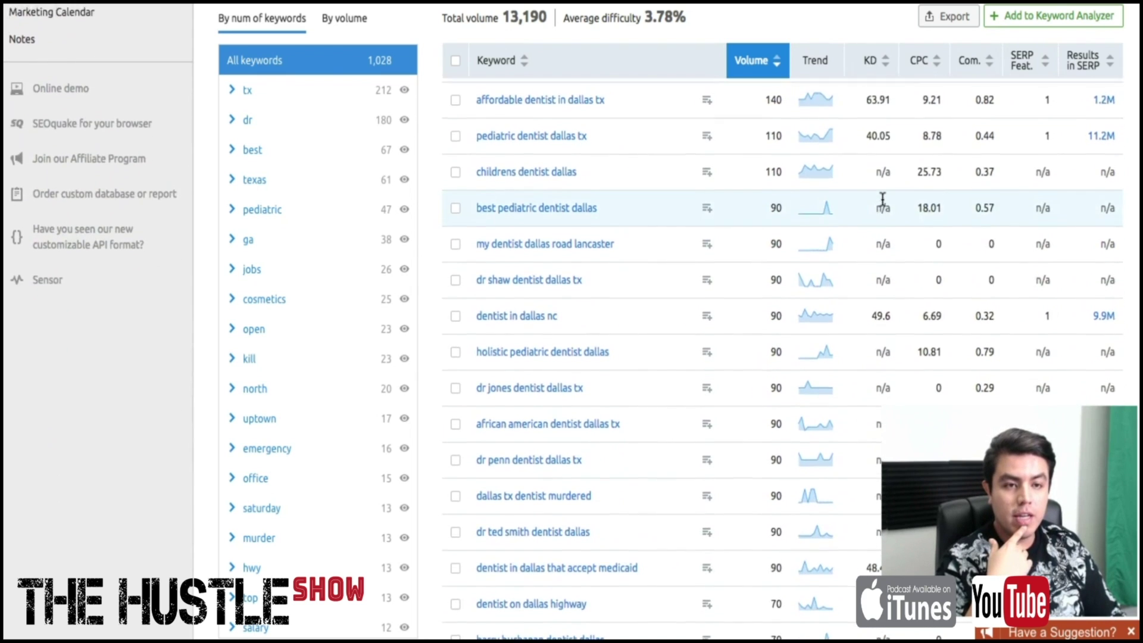
scroll(880, 199, up, 1)
double_click(878, 174)
double_click(871, 138)
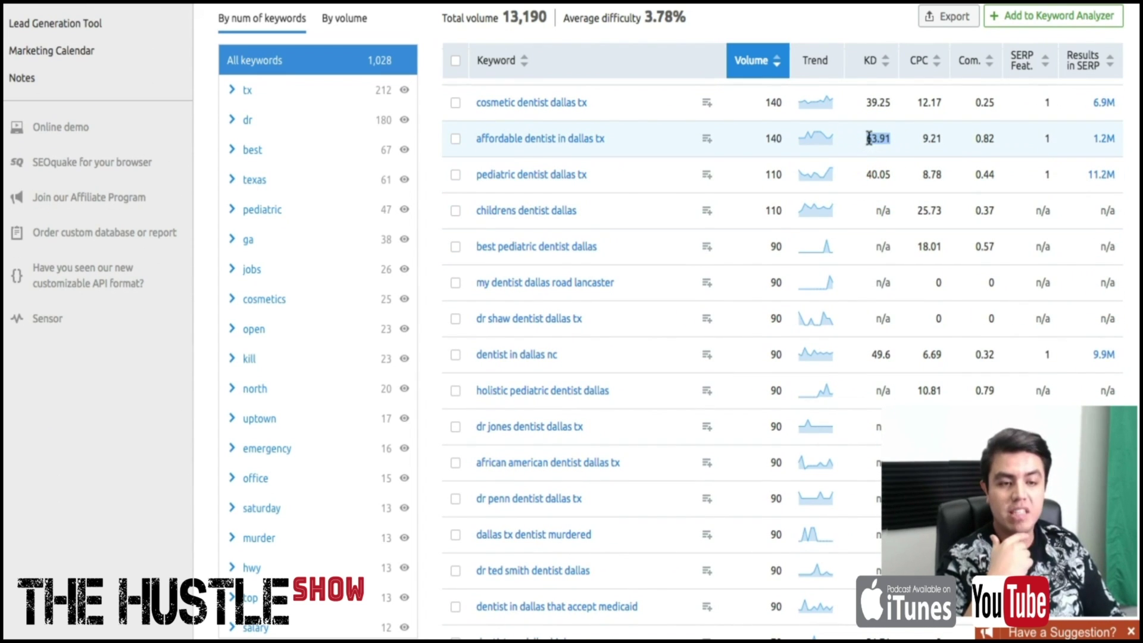
scroll(869, 138, down, 10)
scroll(869, 139, down, 1)
double_click(878, 167)
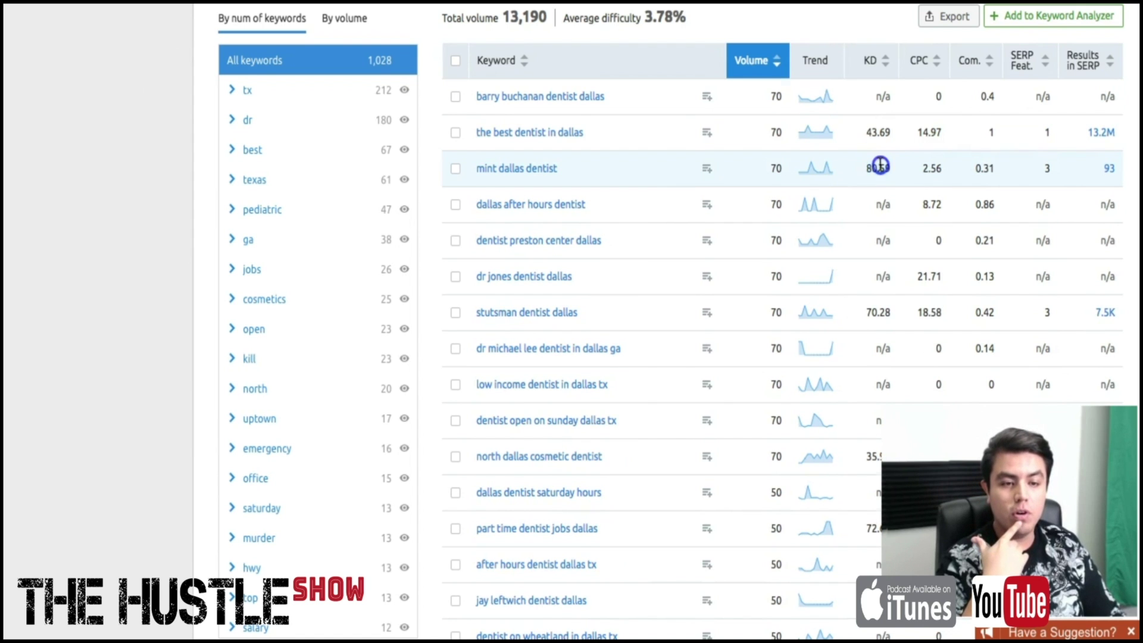
scroll(880, 169, down, 5)
scroll(887, 226, up, 2)
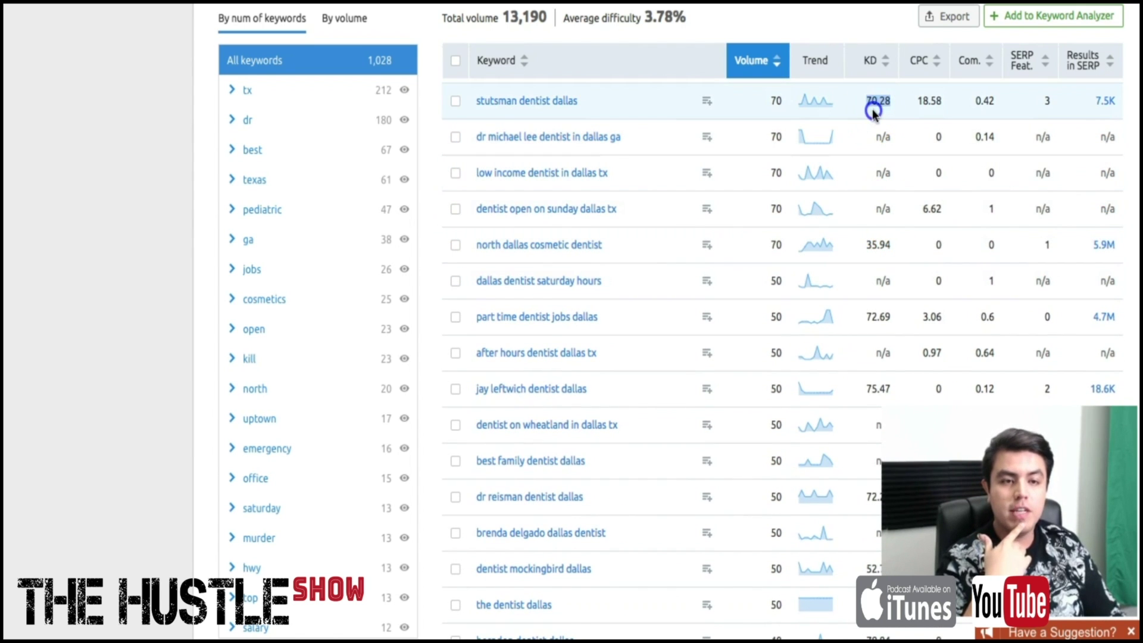
scroll(869, 399, down, 8)
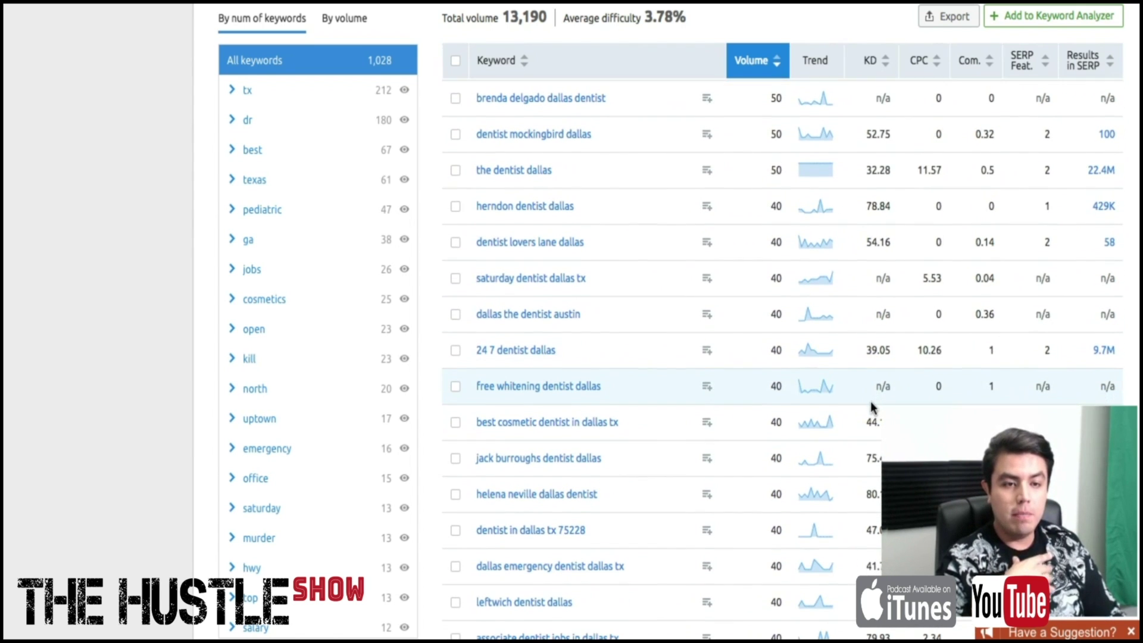
click(873, 171)
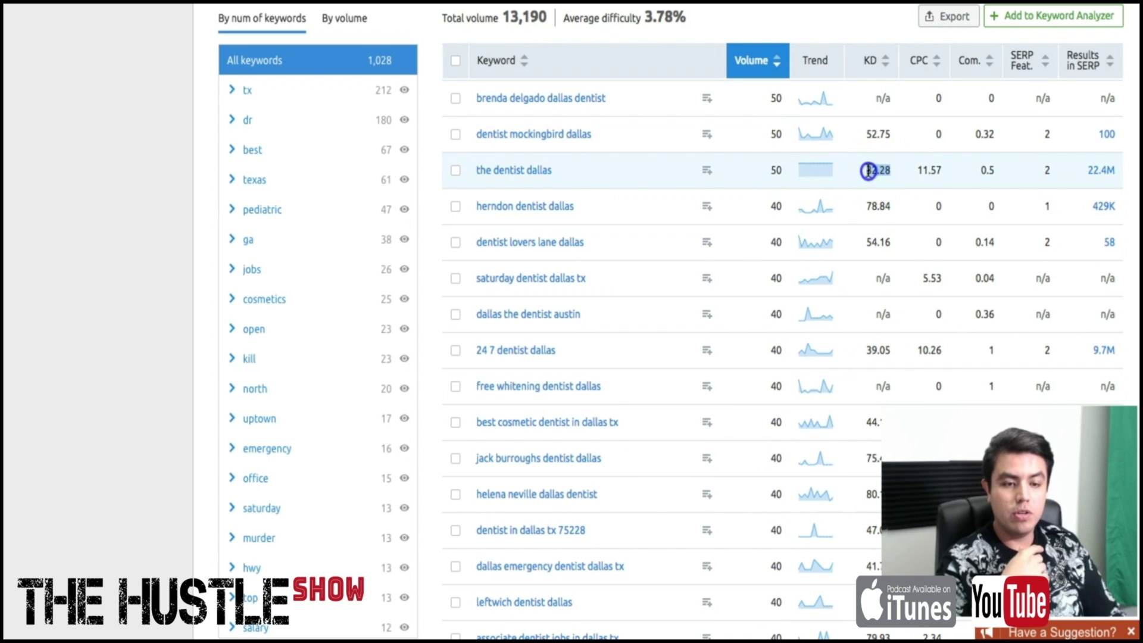
scroll(869, 171, down, 5)
double_click(874, 316)
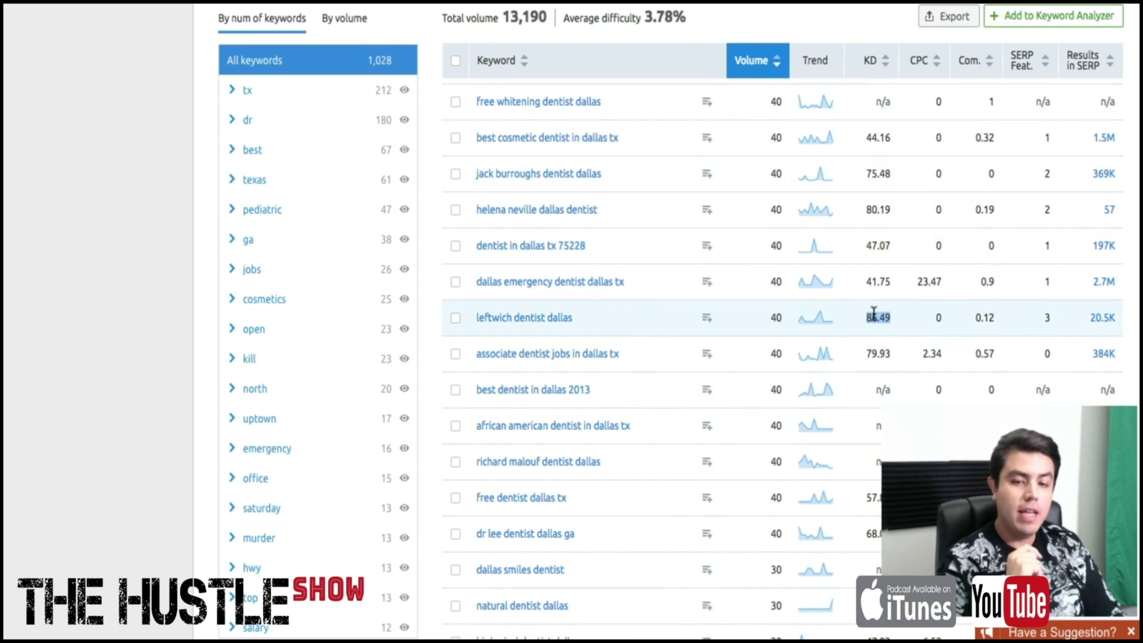
- Examine the difficulty of the keyword directly above "associate dentist jobs in dallas tx", the keywords below it, and that jobs keyword itself
drag(566, 319, 472, 319)
click(470, 319)
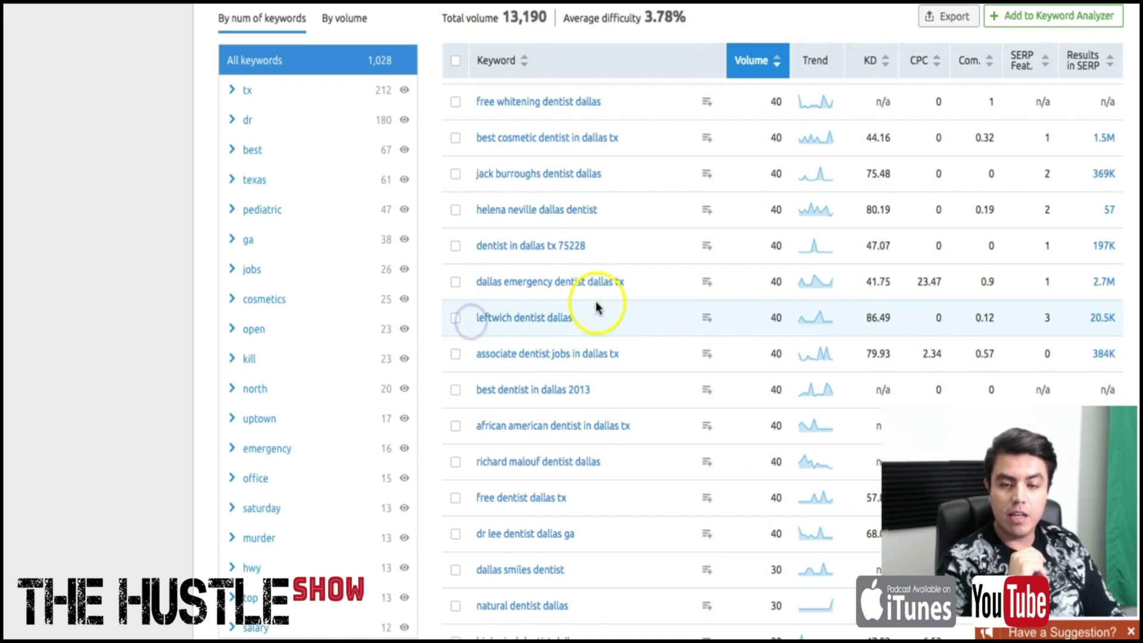
drag(595, 301, 475, 319)
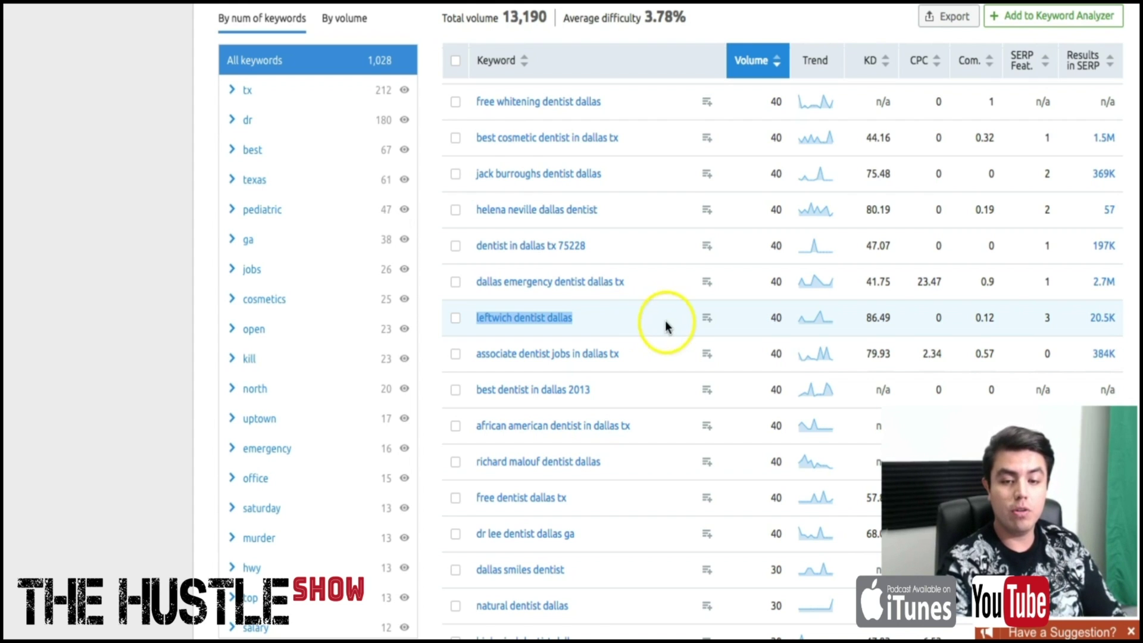
click(866, 319)
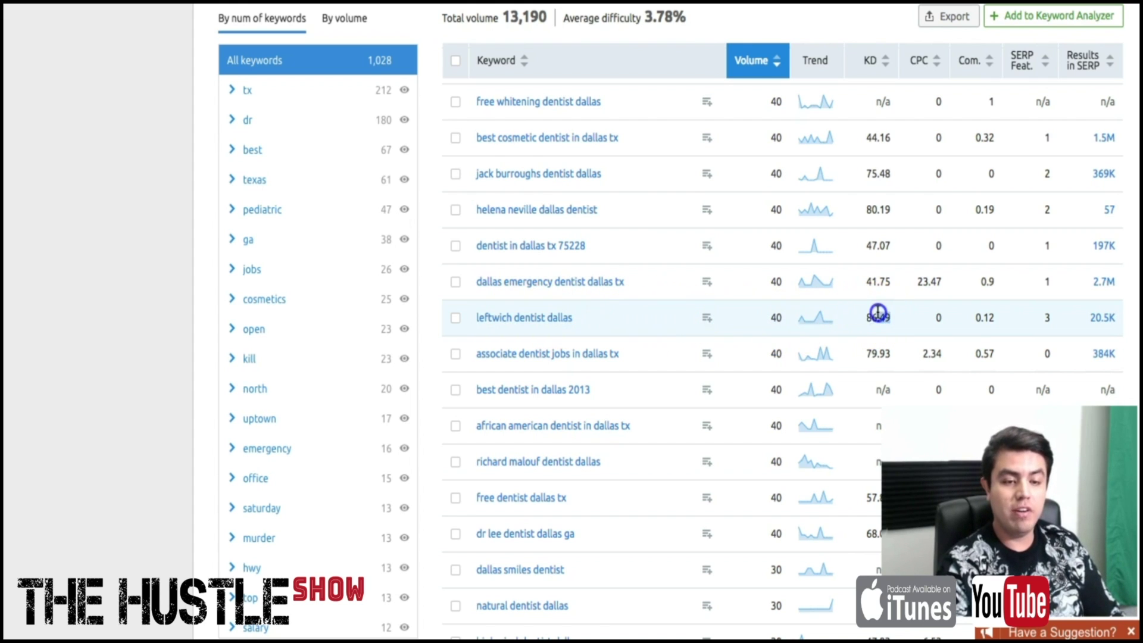
scroll(878, 312, down, 1)
click(894, 269)
scroll(899, 271, down, 4)
scroll(891, 266, up, 1)
scroll(892, 266, down, 2)
scroll(892, 266, up, 5)
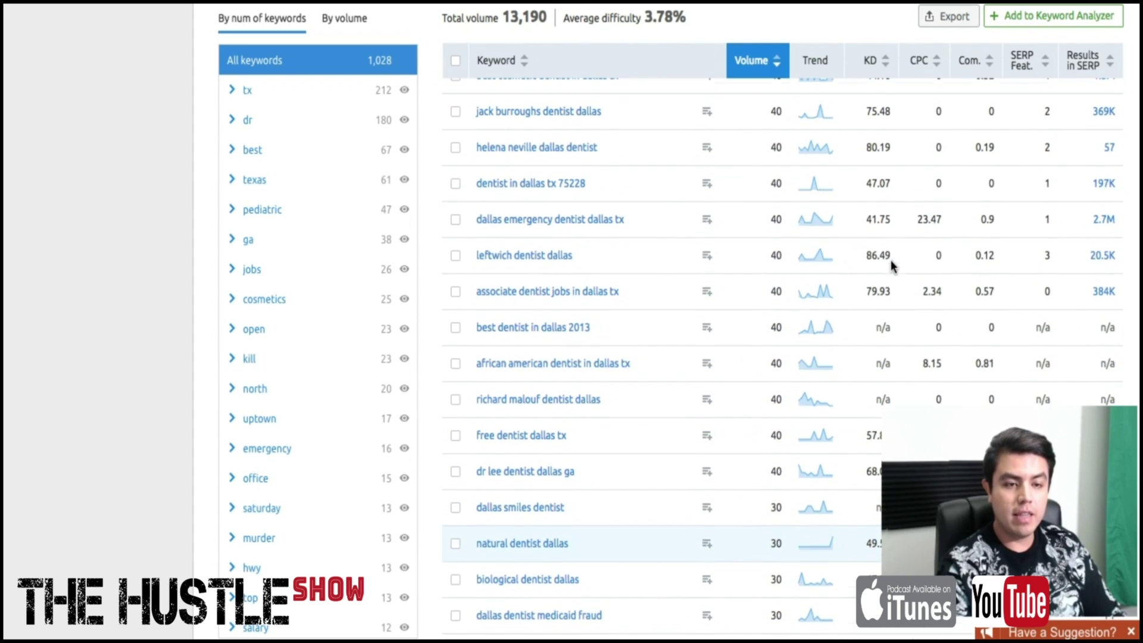
drag(619, 291, 483, 294)
click(473, 293)
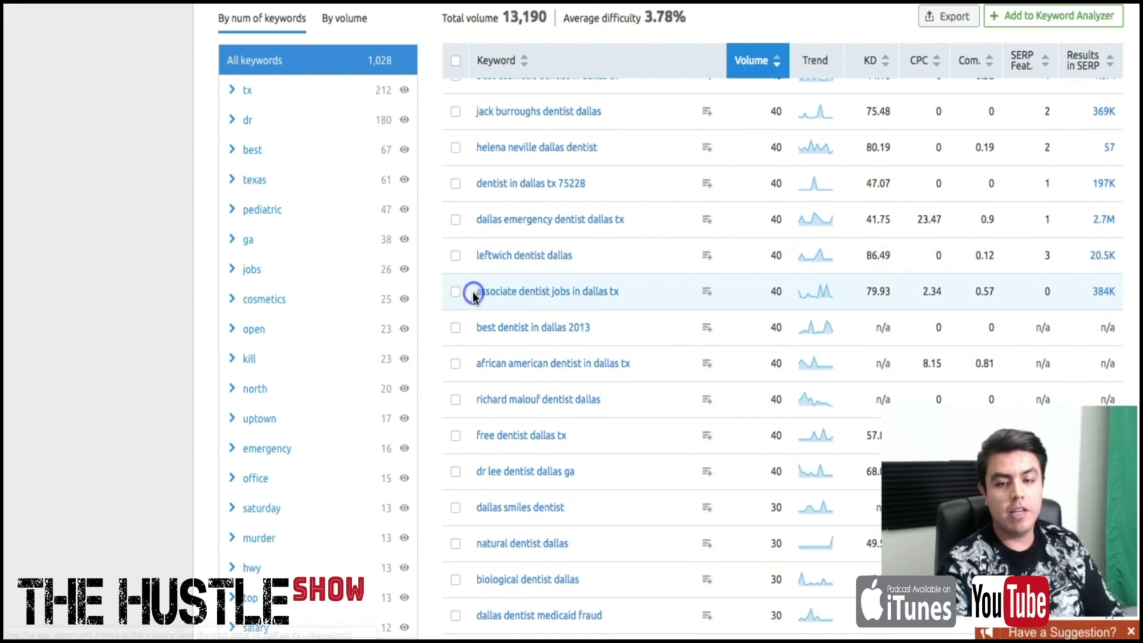
- Examine the keyword "associate dentist jobs in dallas tx" together with its keyword difficulty value
drag(620, 288, 485, 294)
click(475, 295)
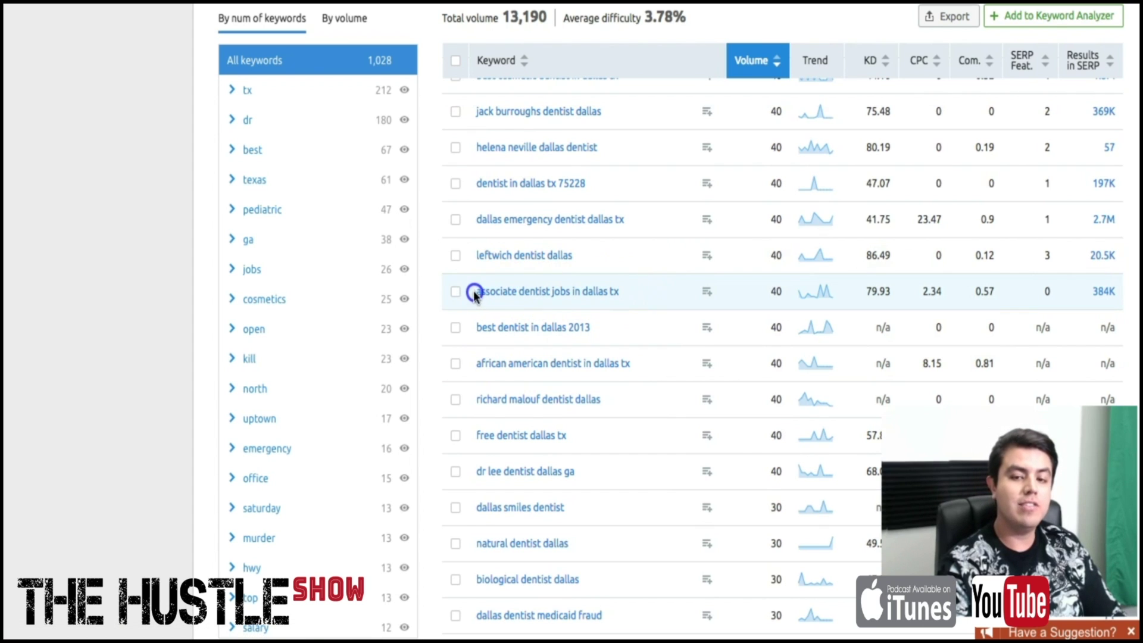
drag(628, 291, 466, 293)
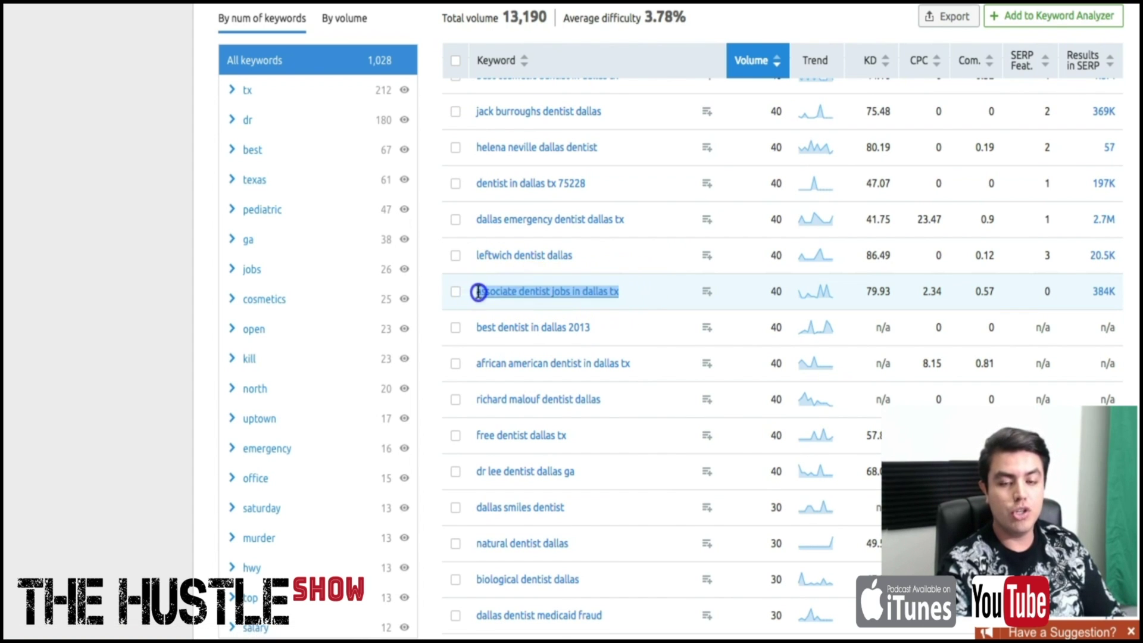
click(879, 290)
- Examine the keyword difficulty of "best dentist in dallas" and "emergency dentist dallas" among the highest-volume keywords
scroll(879, 289, up, 15)
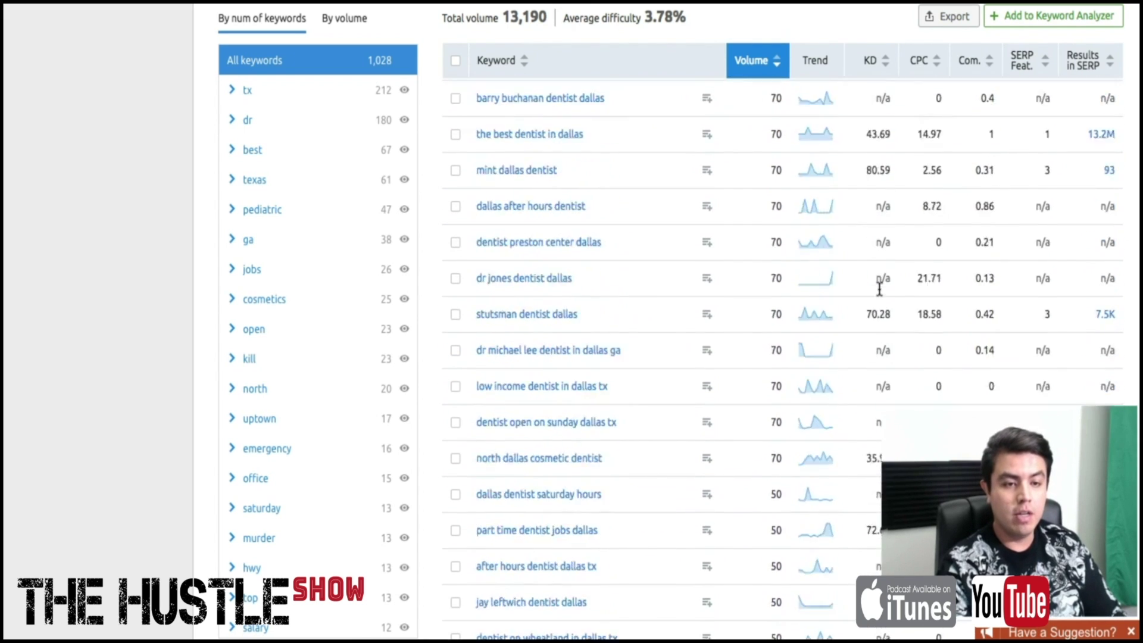
scroll(880, 289, down, 5)
scroll(879, 290, up, 2)
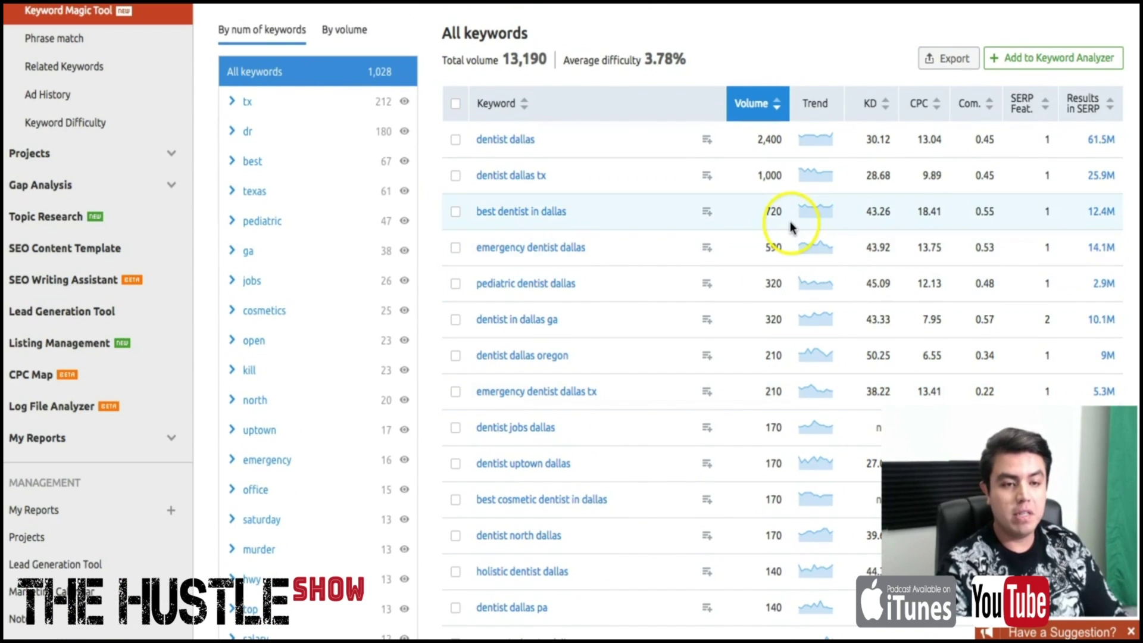
click(472, 212)
drag(471, 211, 1000, 184)
click(881, 212)
drag(590, 247, 461, 251)
double_click(879, 247)
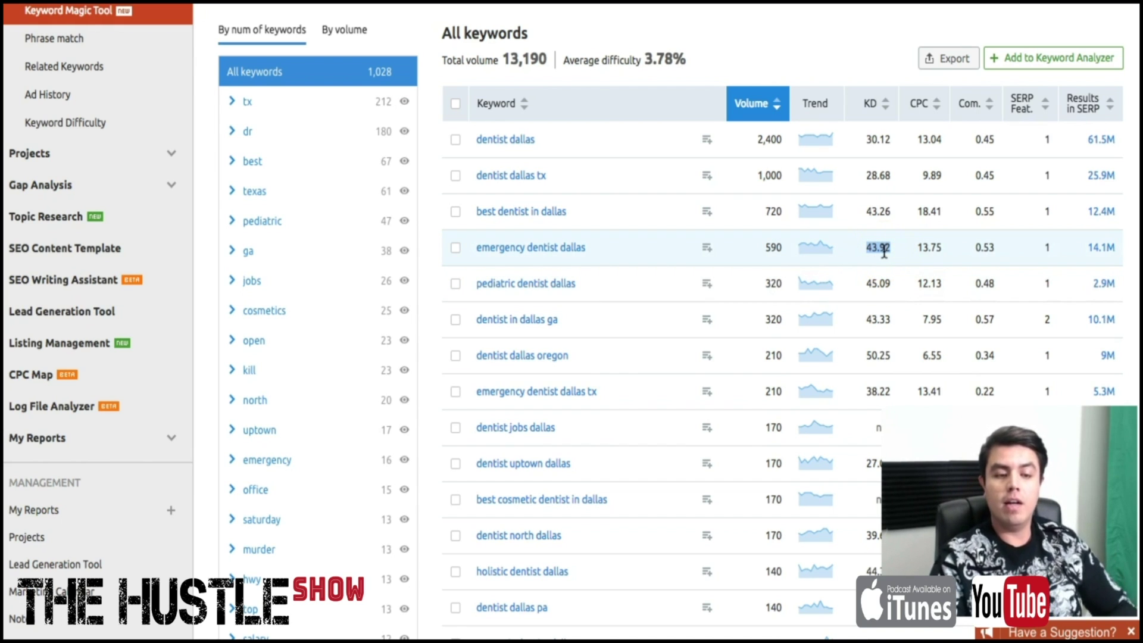
- Examine the keyword difficulty of "dentist in dallas ga" and "emergency dentist dallas tx"
scroll(882, 266, down, 1)
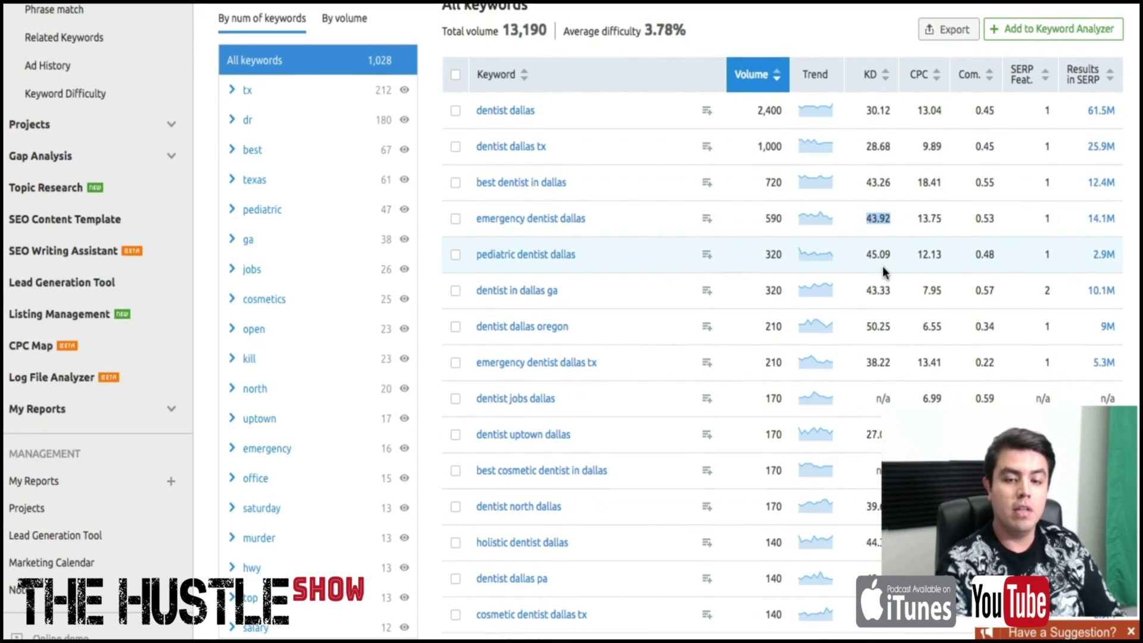
drag(577, 294, 472, 292)
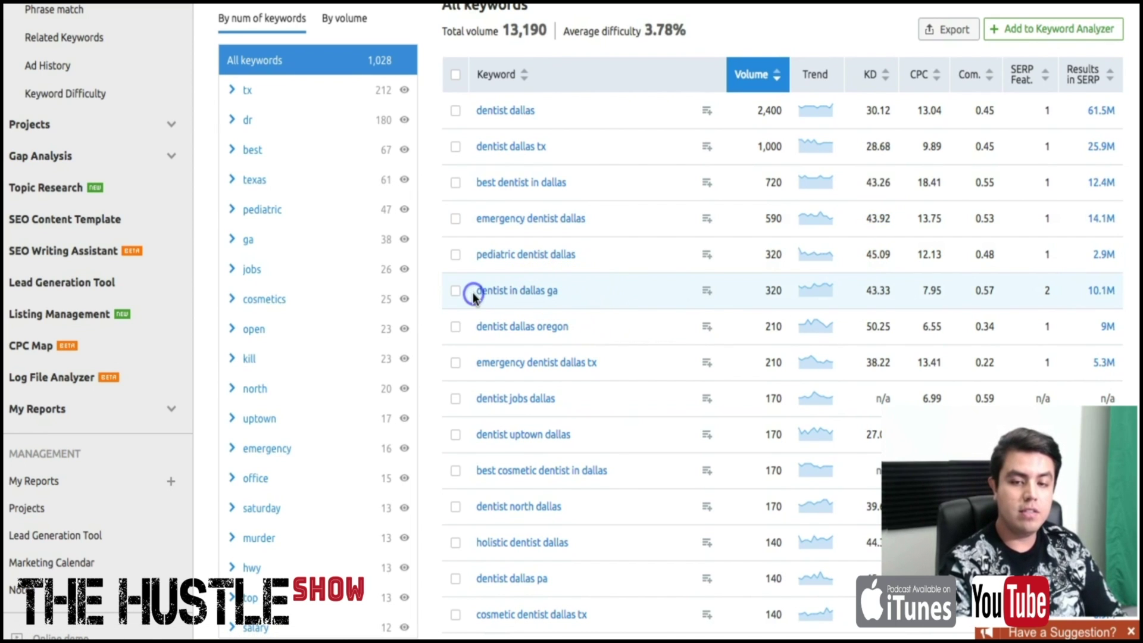
drag(877, 295, 891, 293)
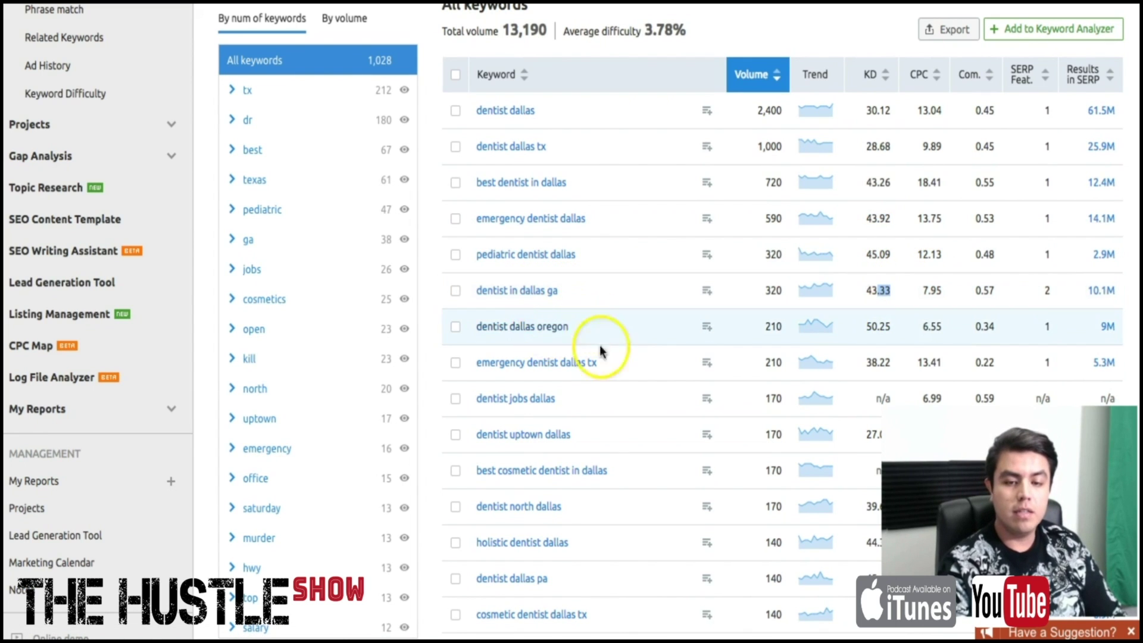
scroll(645, 372, down, 1)
scroll(645, 372, down, 1)
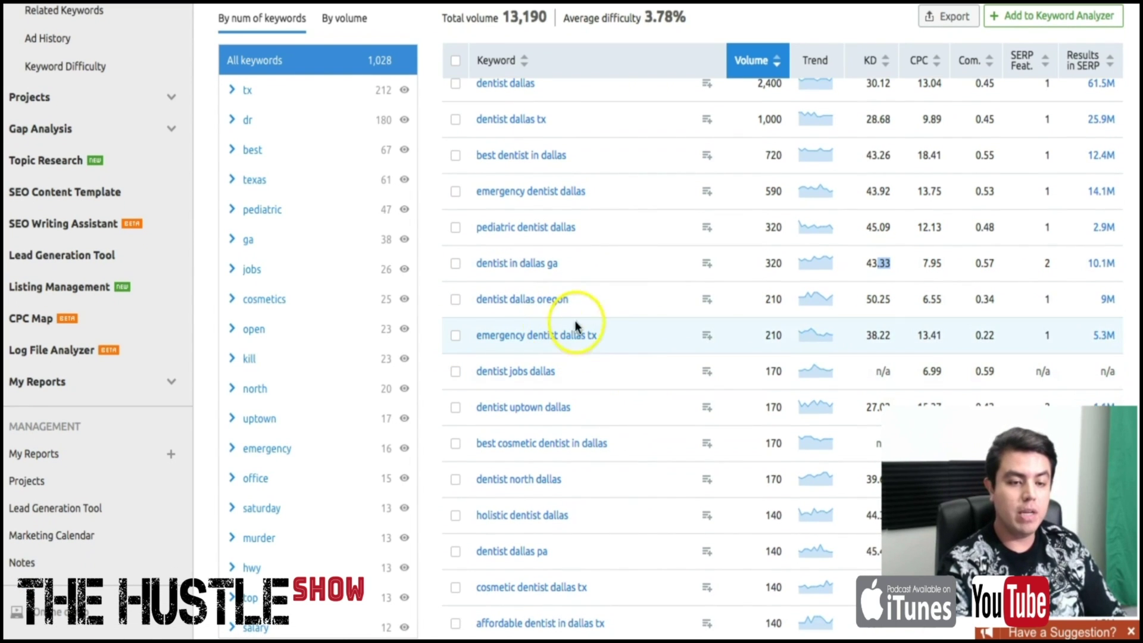
double_click(879, 335)
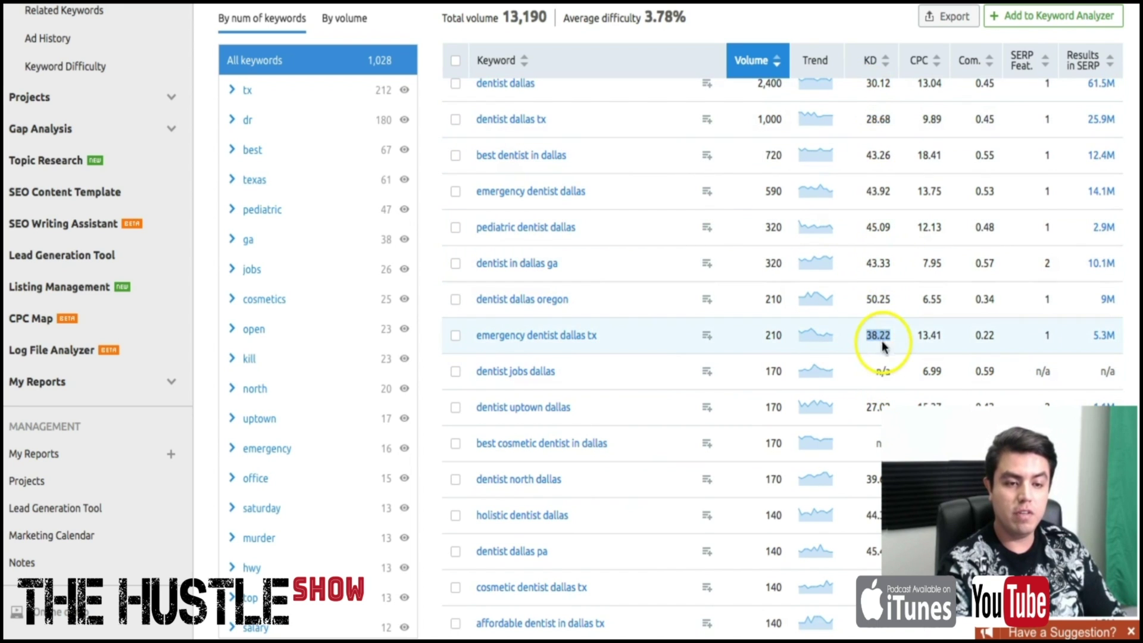
drag(620, 339, 468, 338)
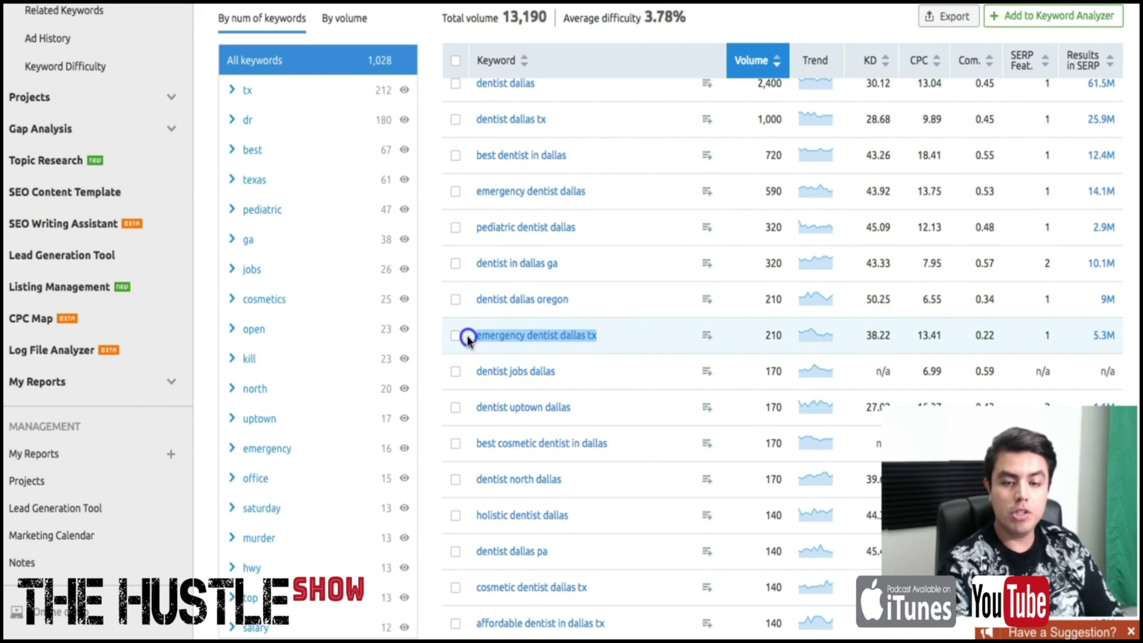
double_click(878, 334)
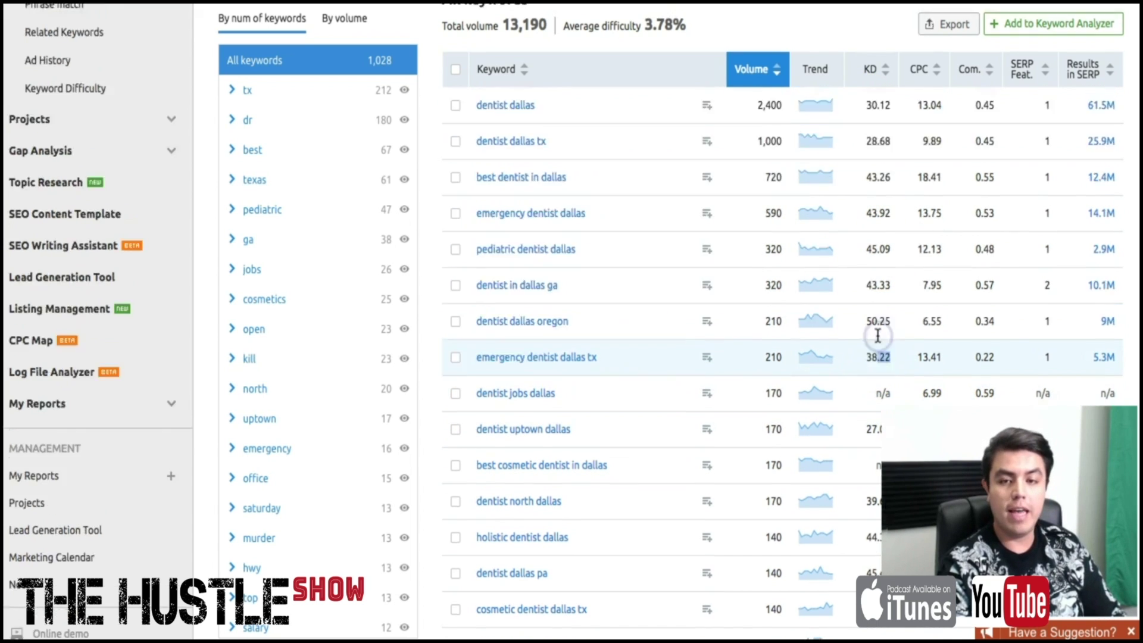
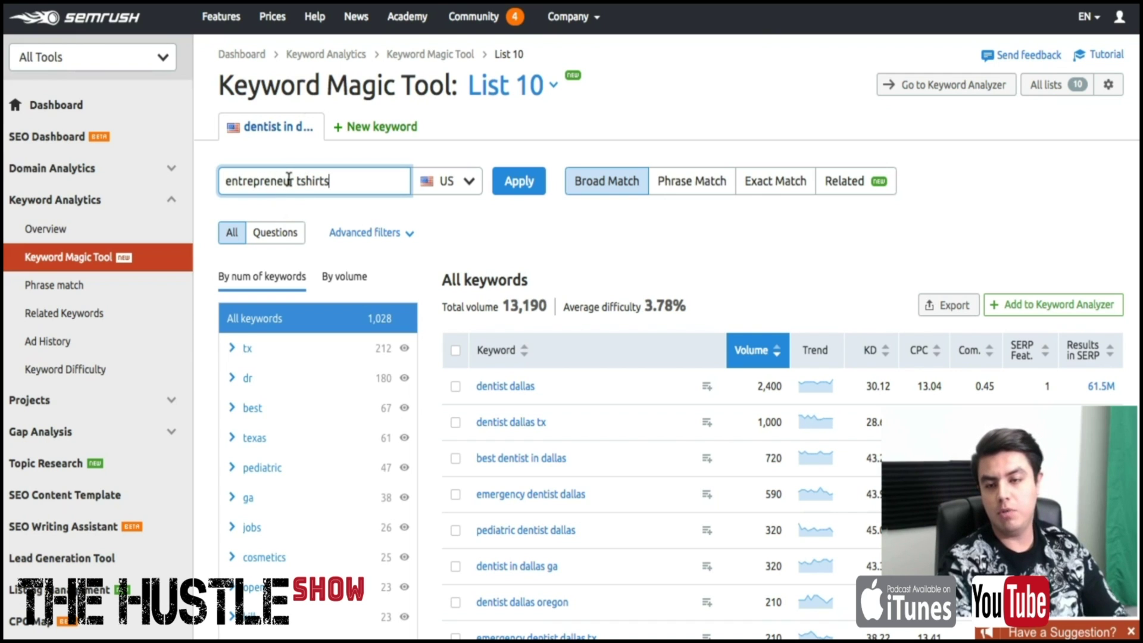
- Search for "entrepreneur tshirts" keywords in the US database and look over the results
key(Return)
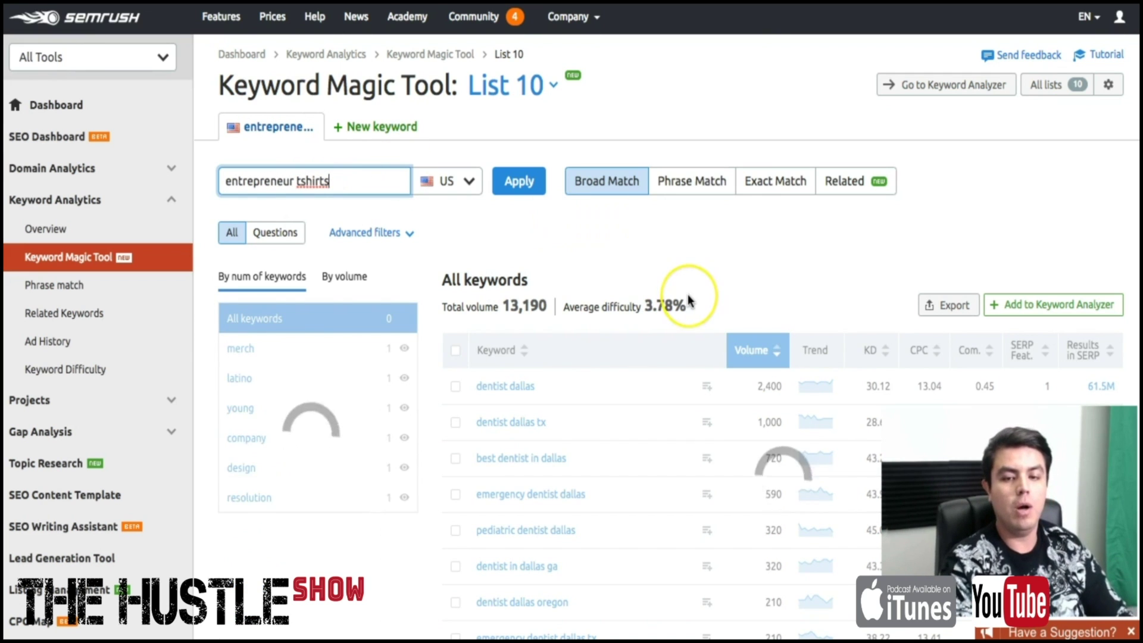
scroll(687, 294, down, 3)
scroll(688, 294, up, 1)
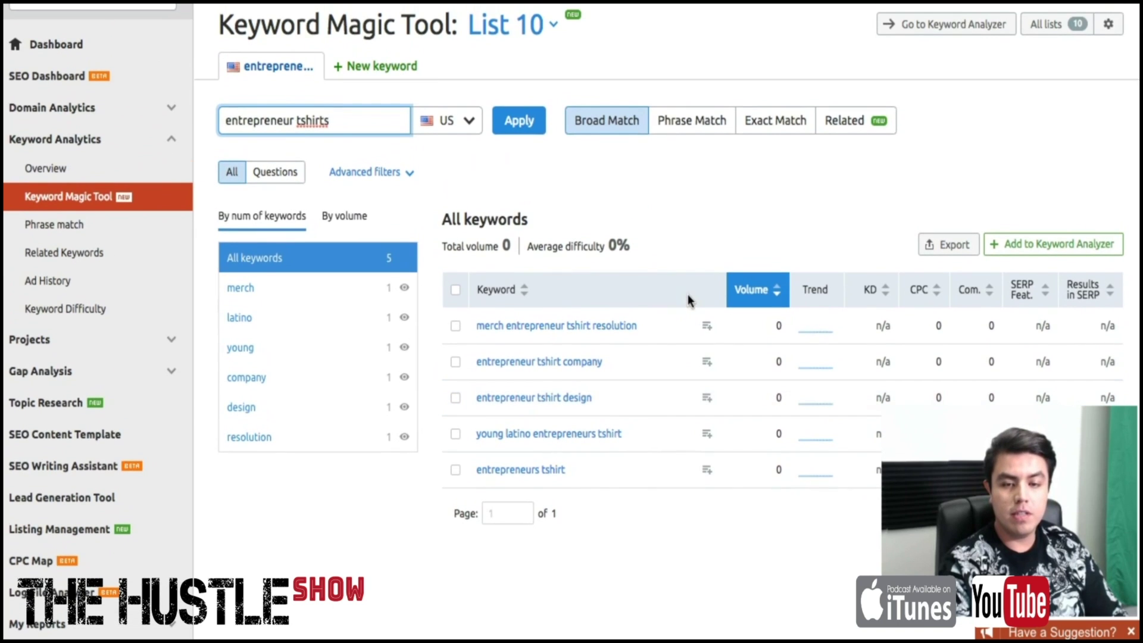
- Search for "custom tshirts" keywords and look through the volumes and difficulties in the results
click(283, 122)
text(cu)
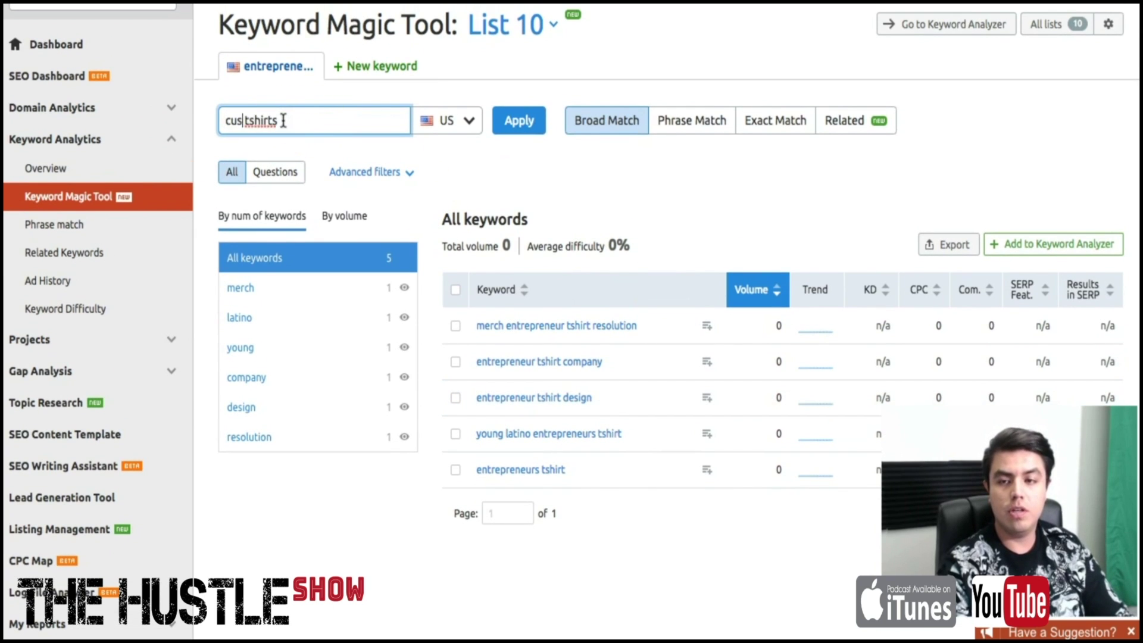
text(stom)
key(Return)
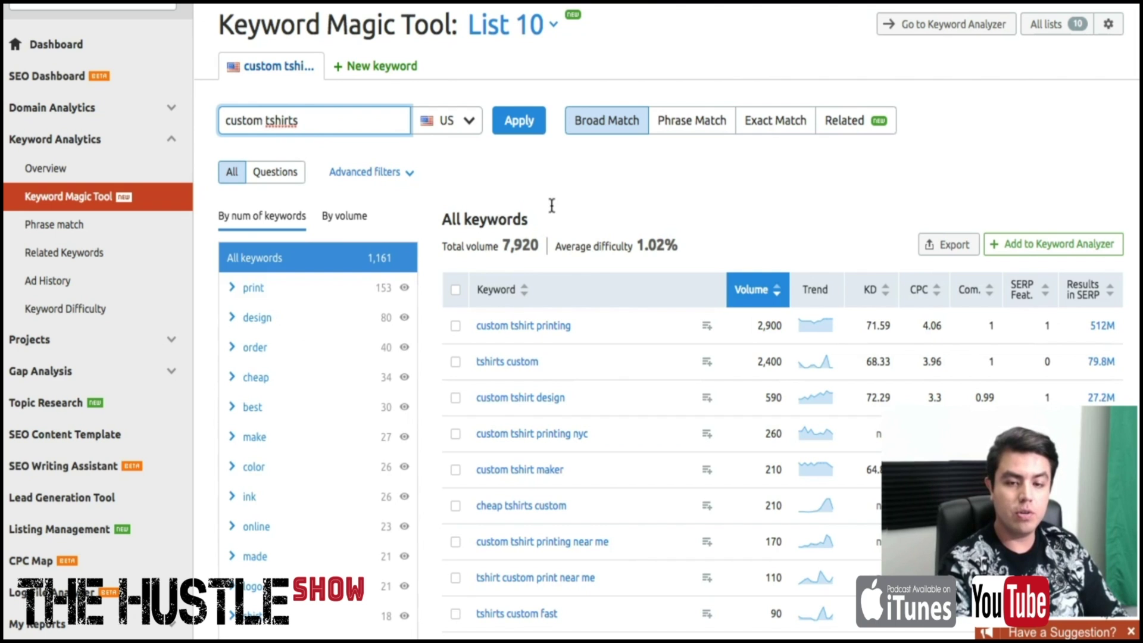
scroll(759, 181, down, 5)
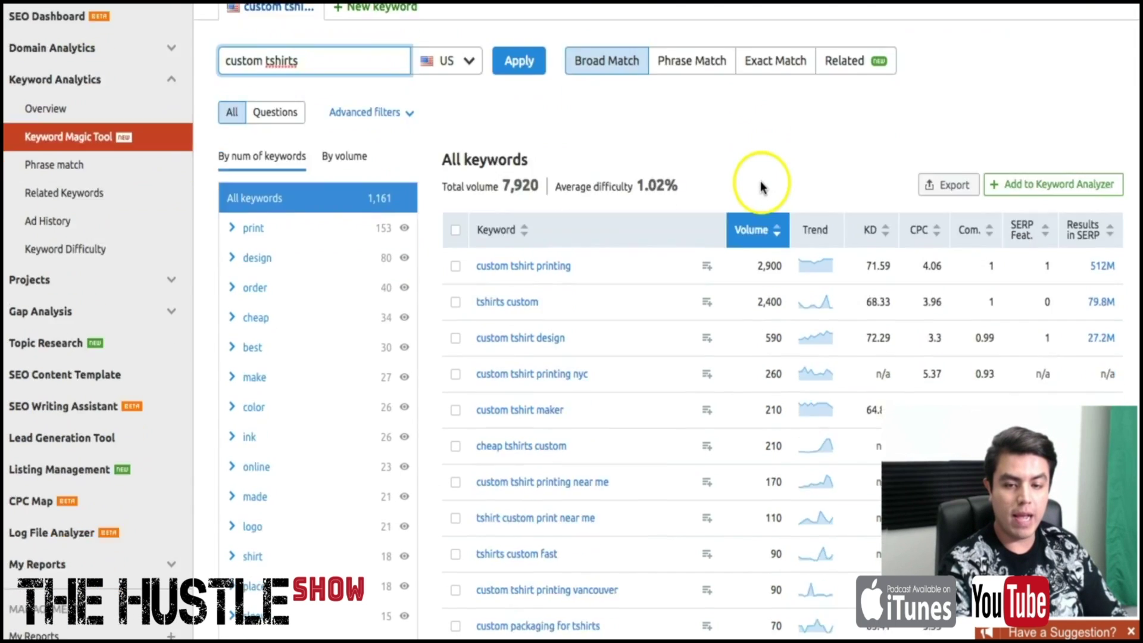
scroll(630, 390, down, 5)
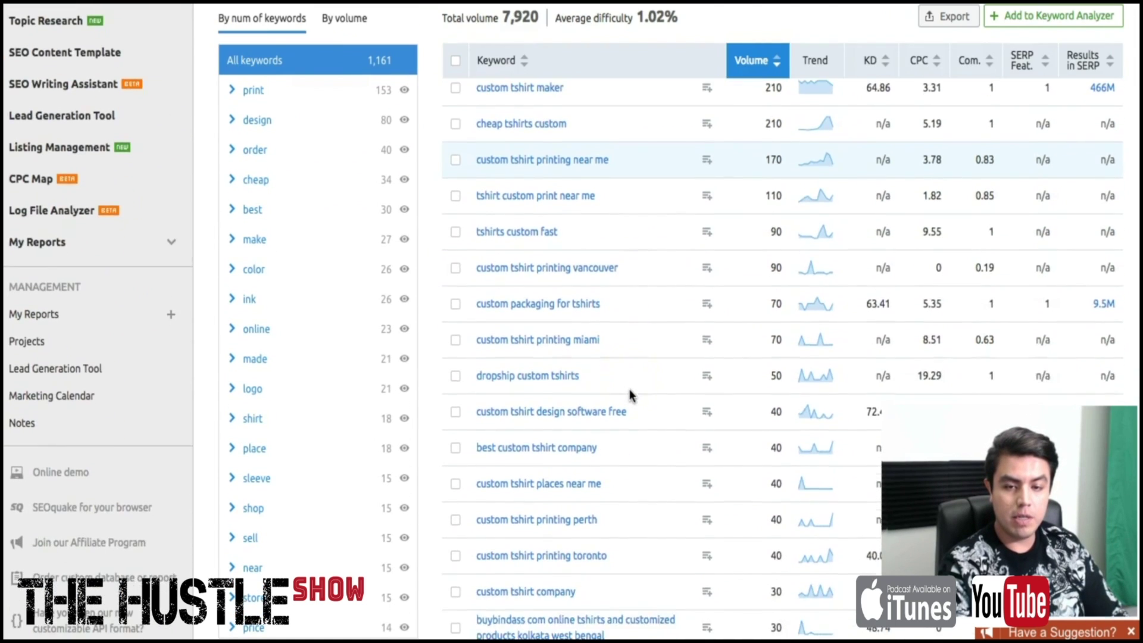
- Search for "led tv" keywords in the US database with broad match
scroll(629, 390, up, 10)
triple_click(336, 184)
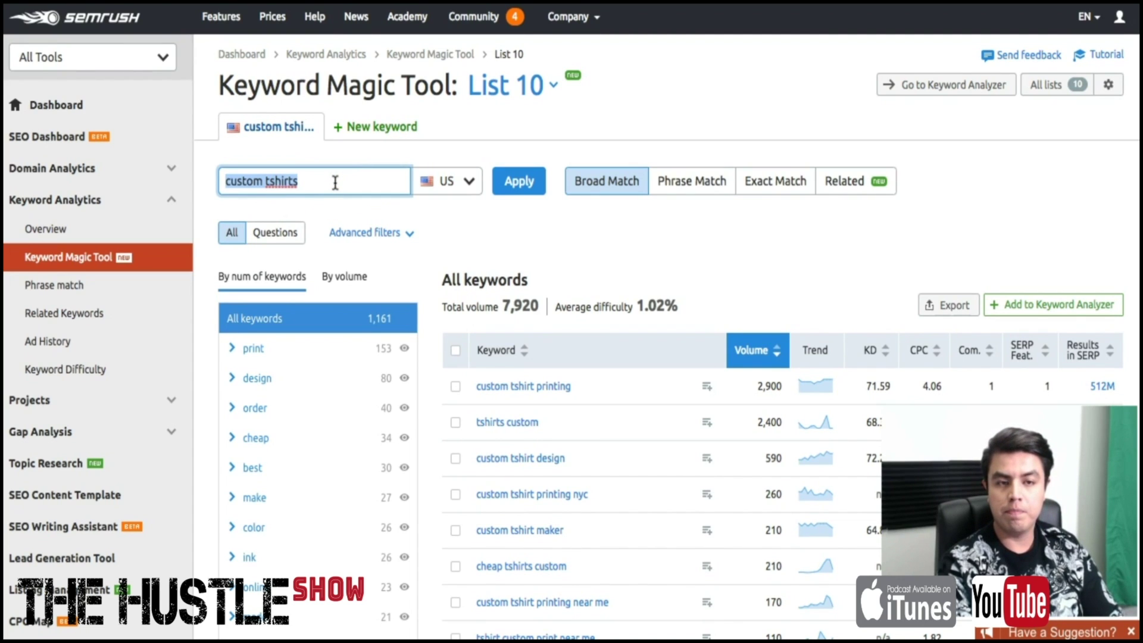
text(tv)
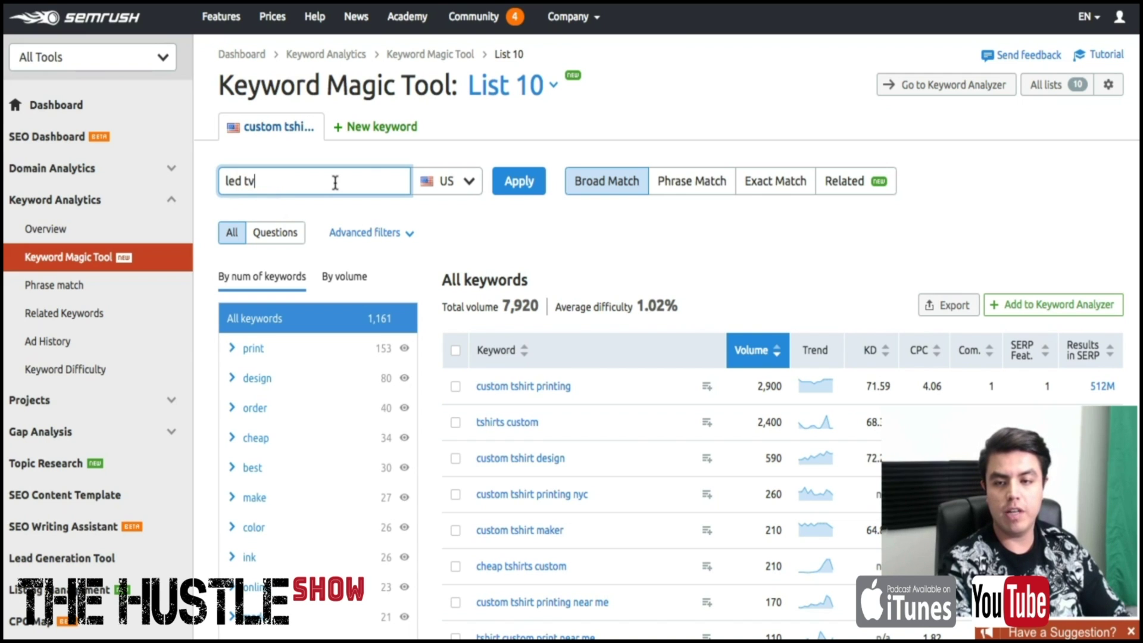
click(639, 185)
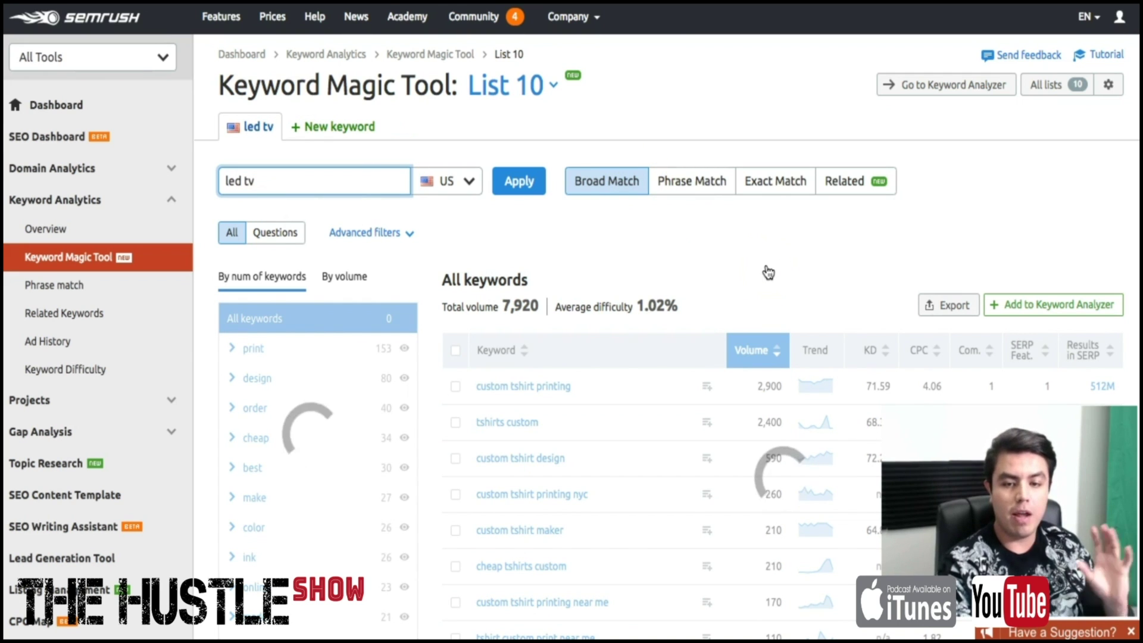
- Examine the search volume and keyword difficulty of the keyword "led tv"
scroll(768, 273, down, 2)
scroll(768, 272, down, 1)
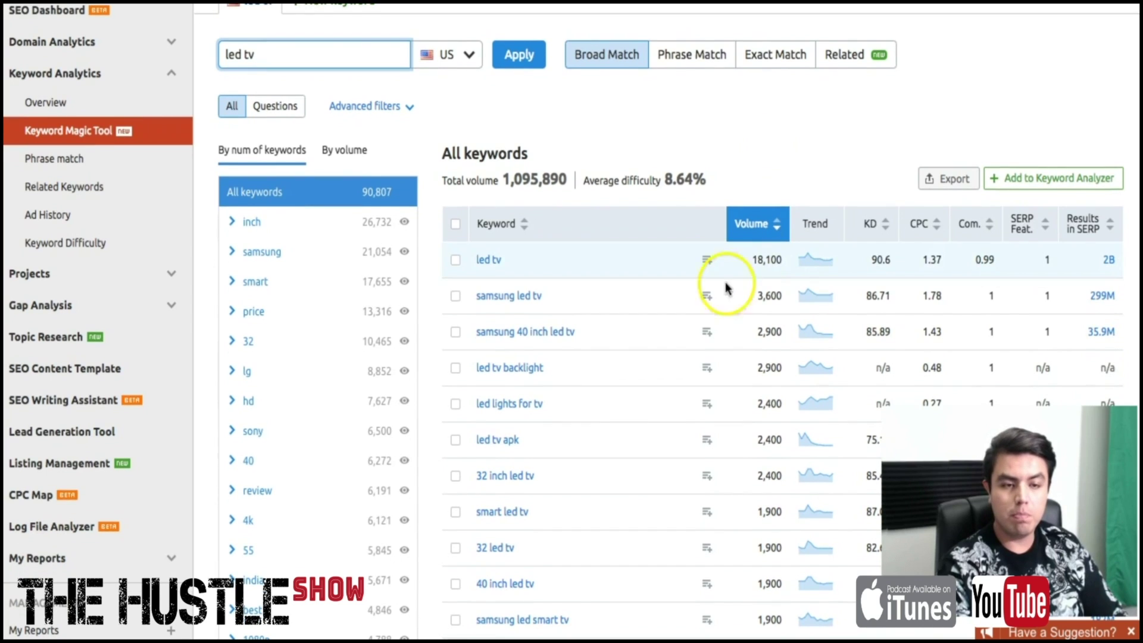
drag(507, 260, 462, 262)
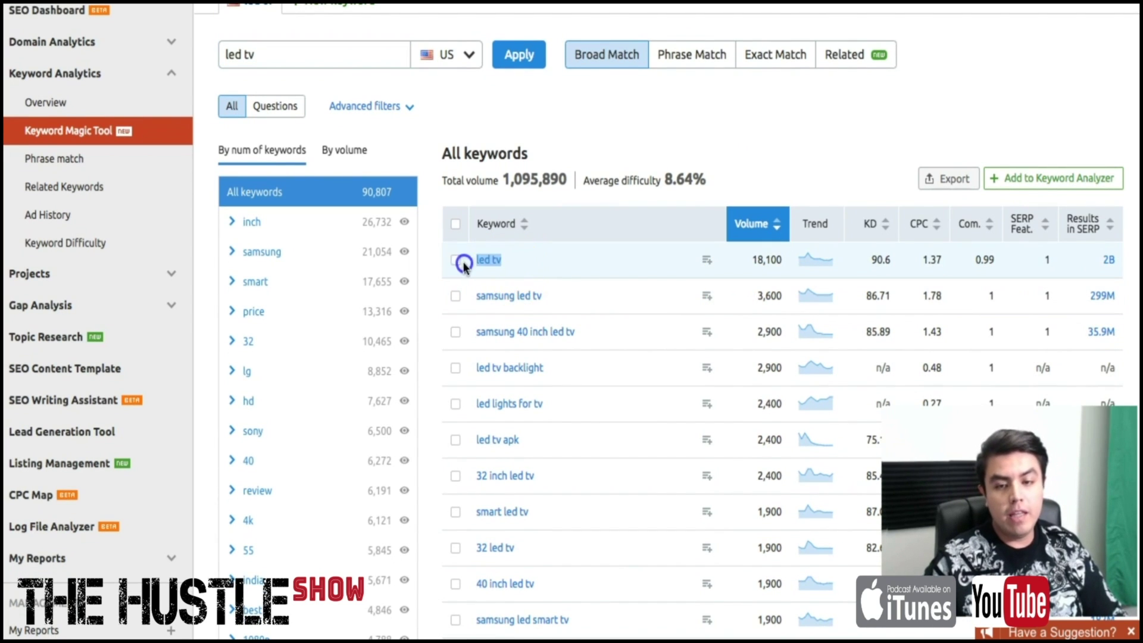
double_click(760, 263)
click(889, 260)
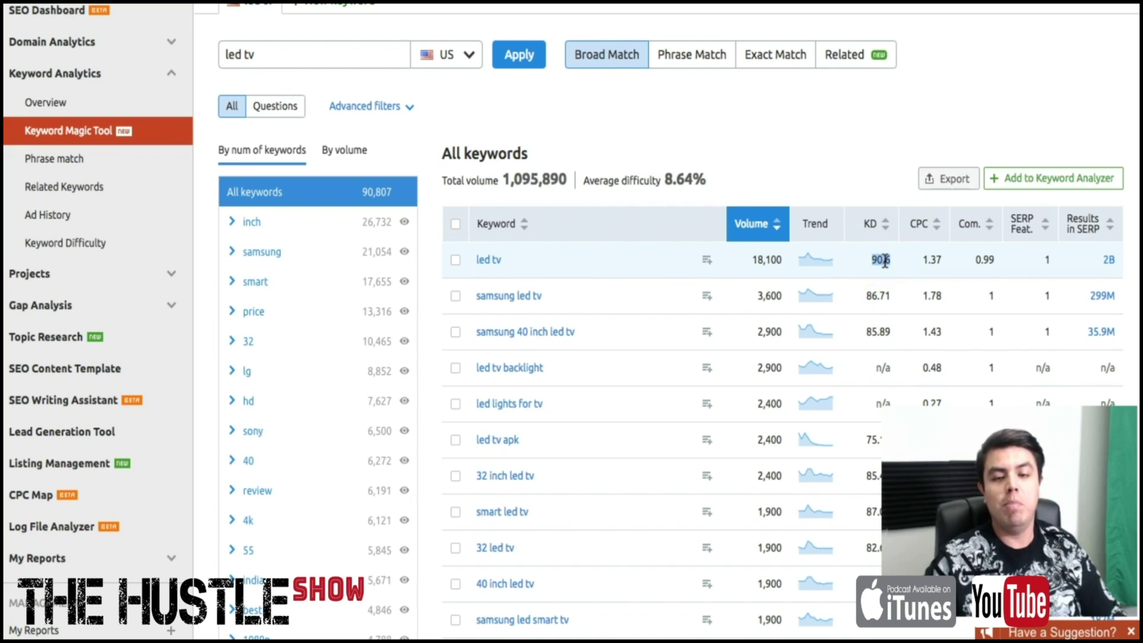
- Compare keyword difficulty among the lower-volume "led tv" keywords further down the results list
scroll(885, 260, down, 3)
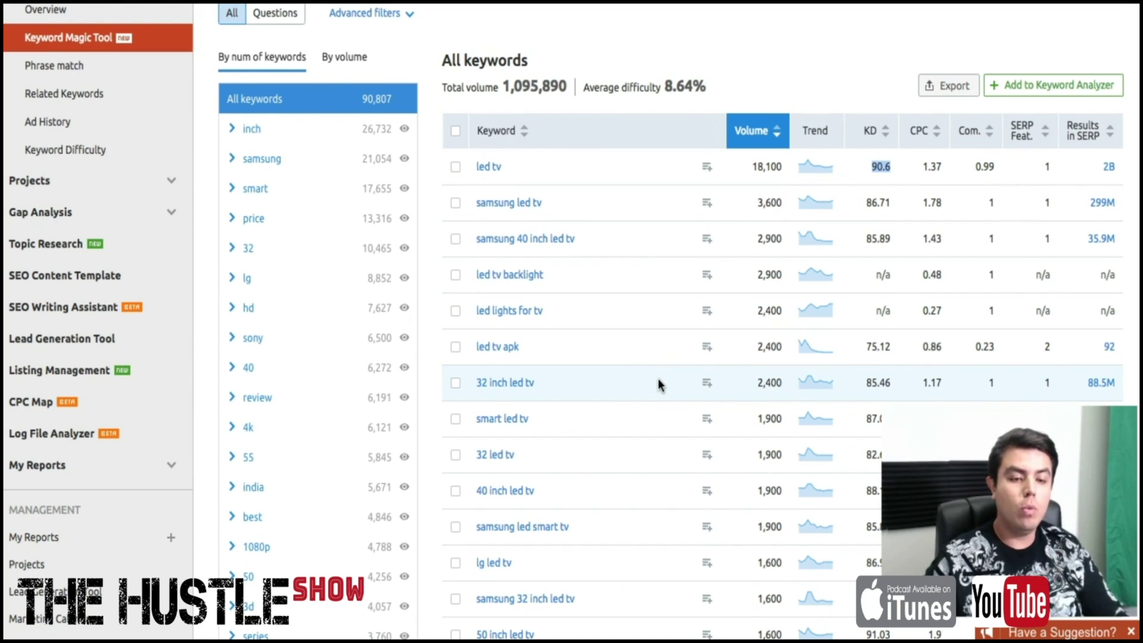
scroll(659, 384, down, 5)
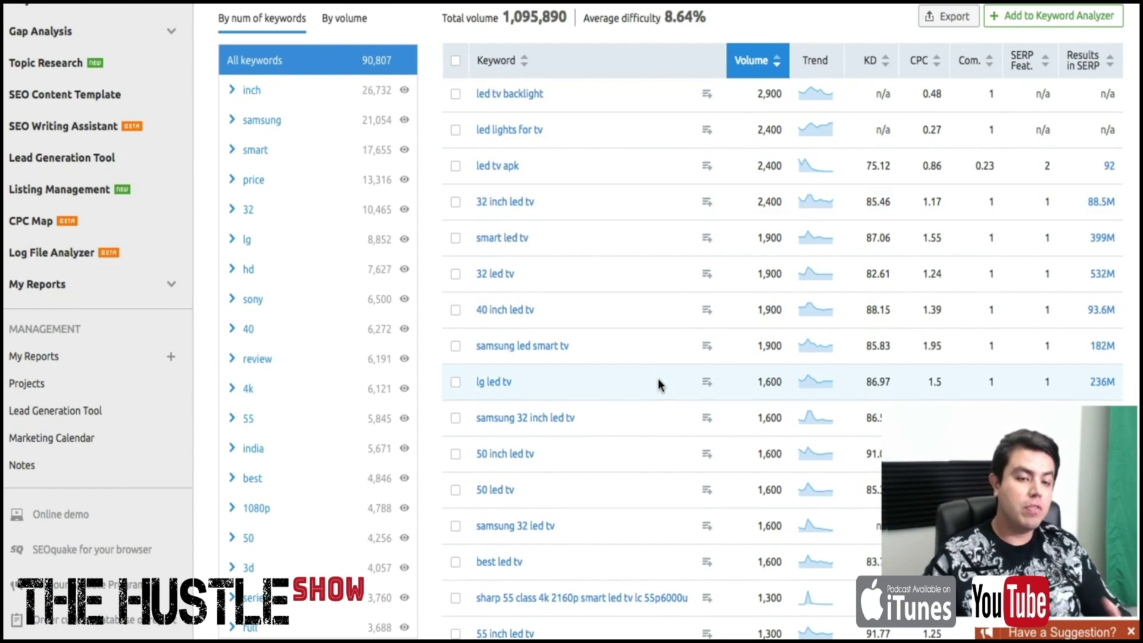
scroll(659, 377, down, 5)
scroll(889, 376, down, 10)
scroll(889, 375, down, 5)
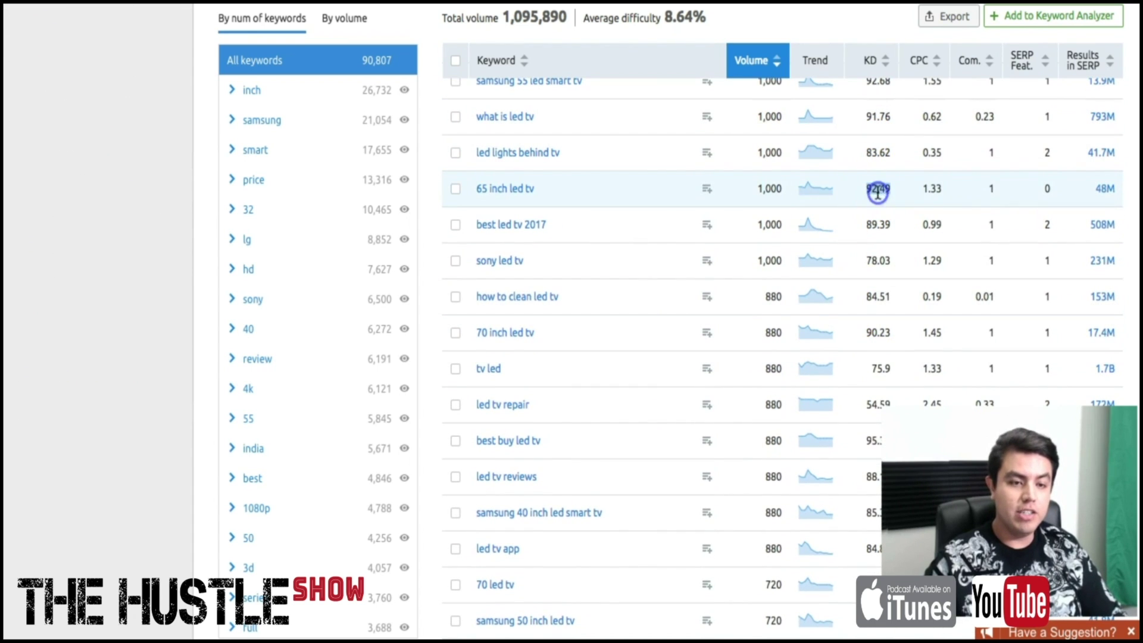
scroll(877, 305, down, 5)
scroll(877, 305, up, 1)
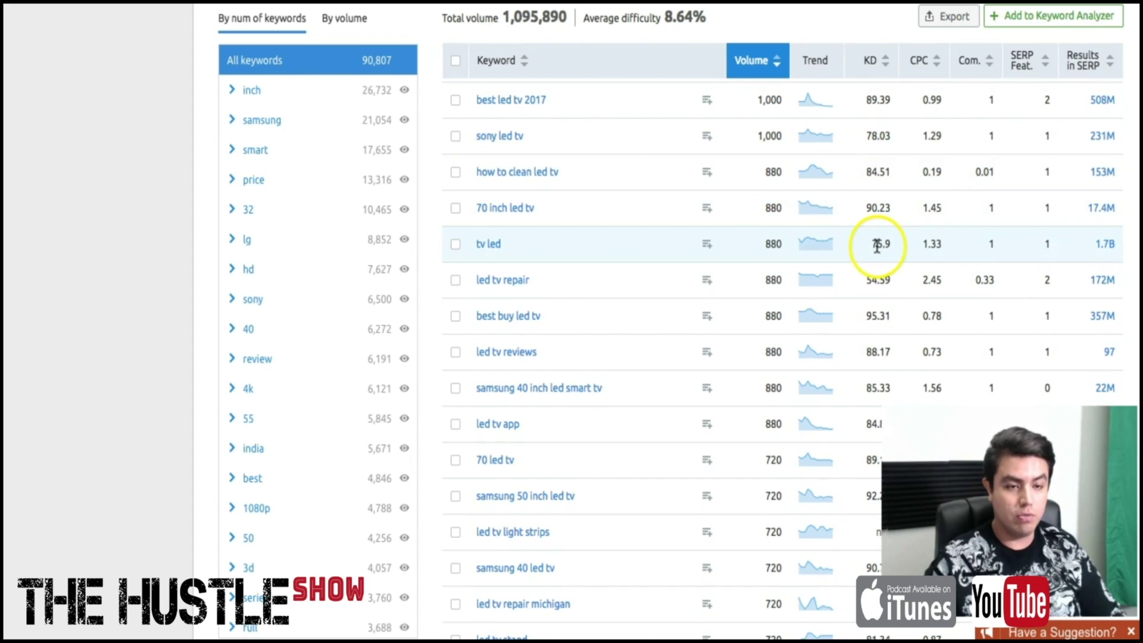
- Examine the keyword difficulty of "led tv repair"
double_click(870, 282)
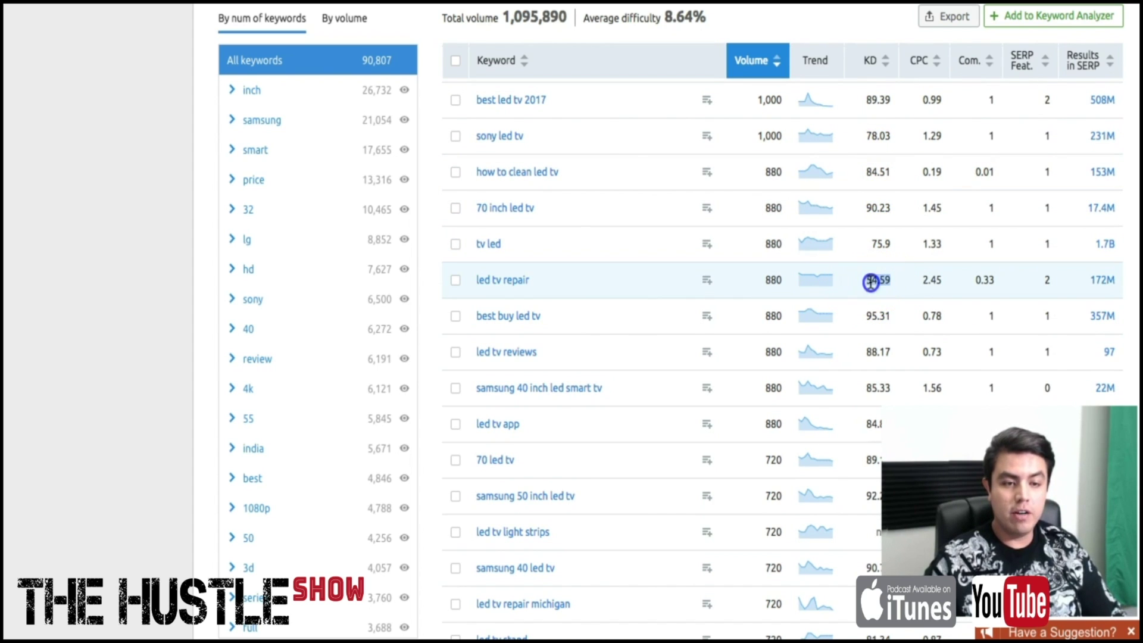
click(544, 279)
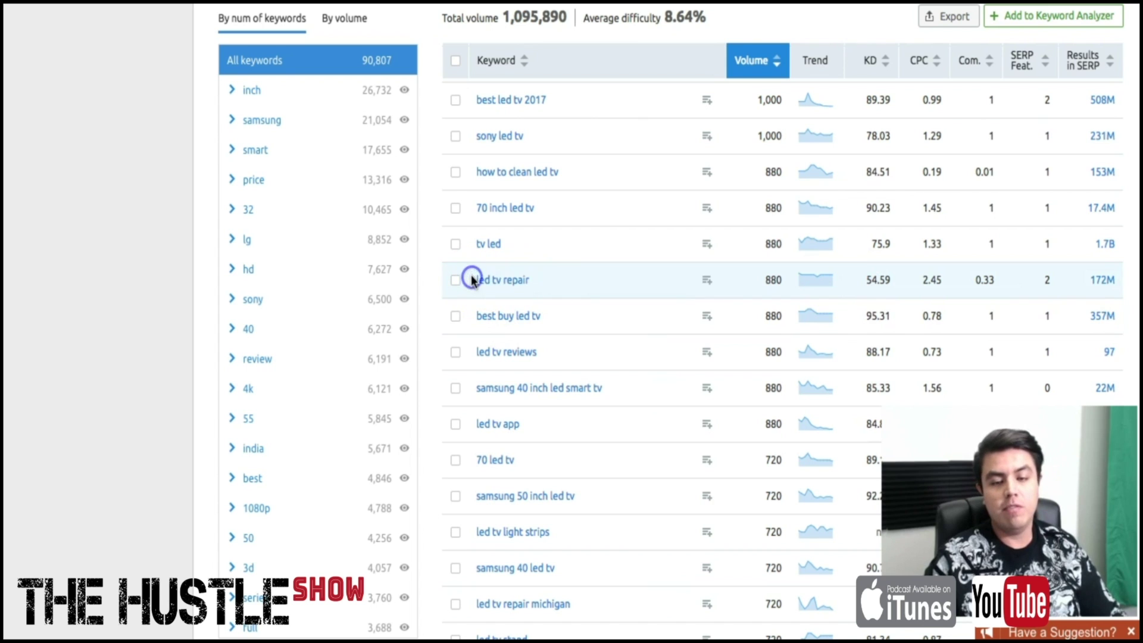
drag(536, 284, 478, 280)
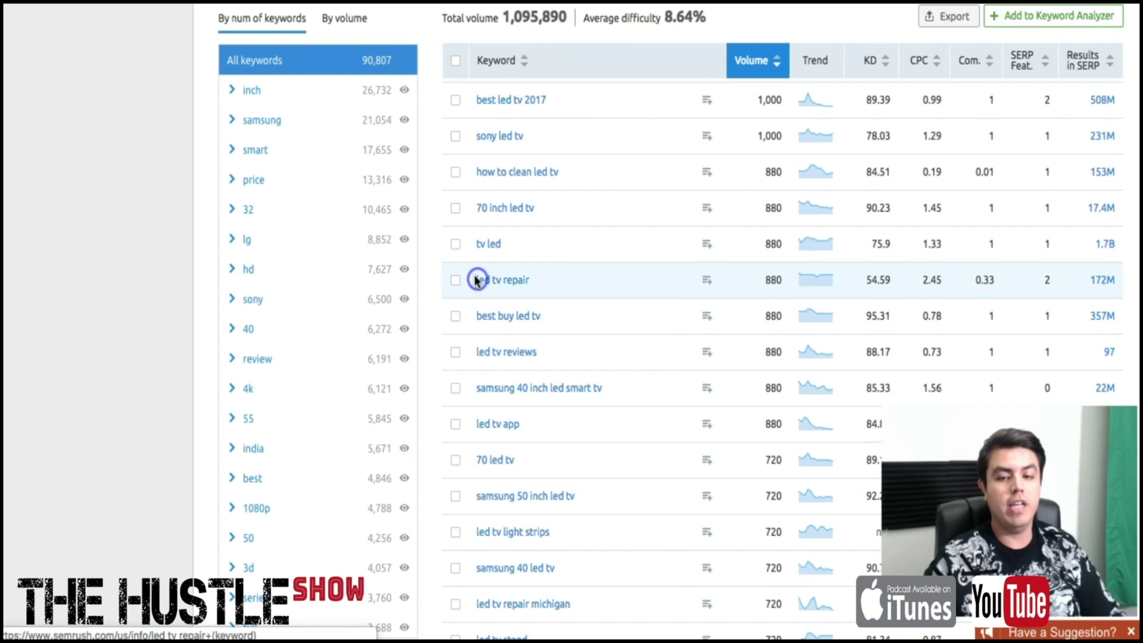
scroll(632, 294, down, 2)
- Open the Topic Research tool
scroll(632, 294, up, 10)
scroll(634, 299, down, 1)
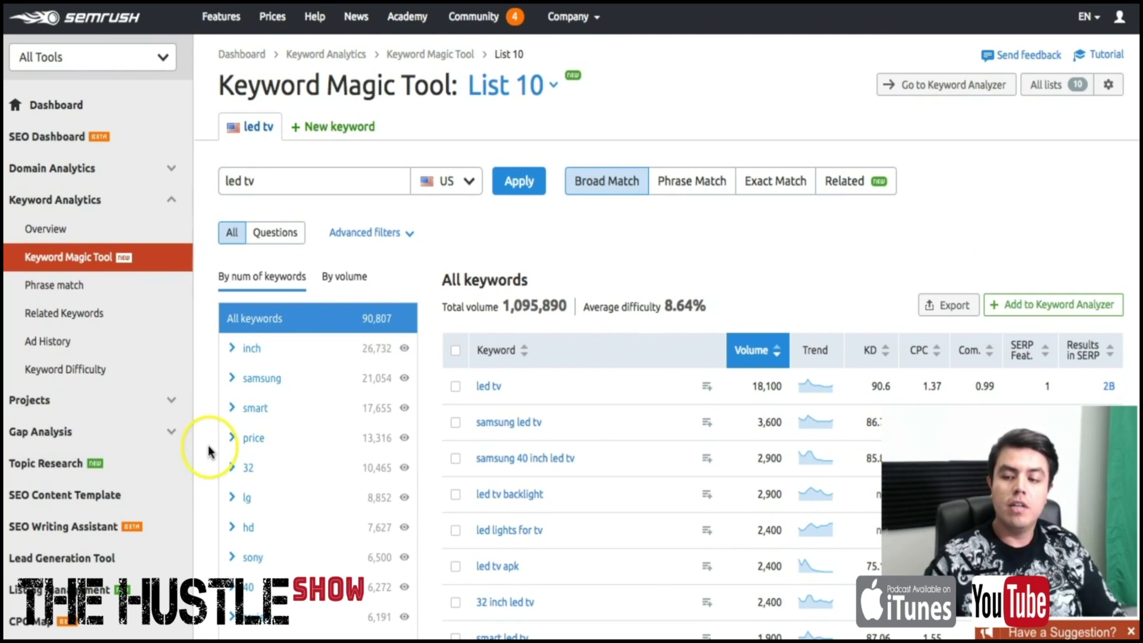
scroll(213, 453, down, 3)
scroll(209, 453, down, 1)
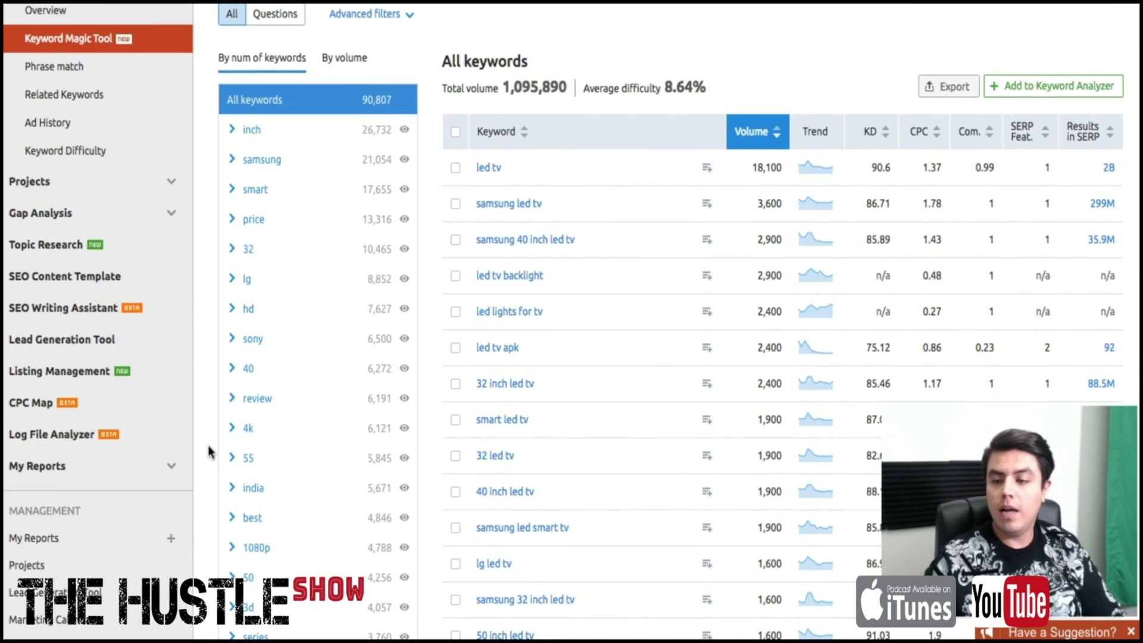
click(48, 255)
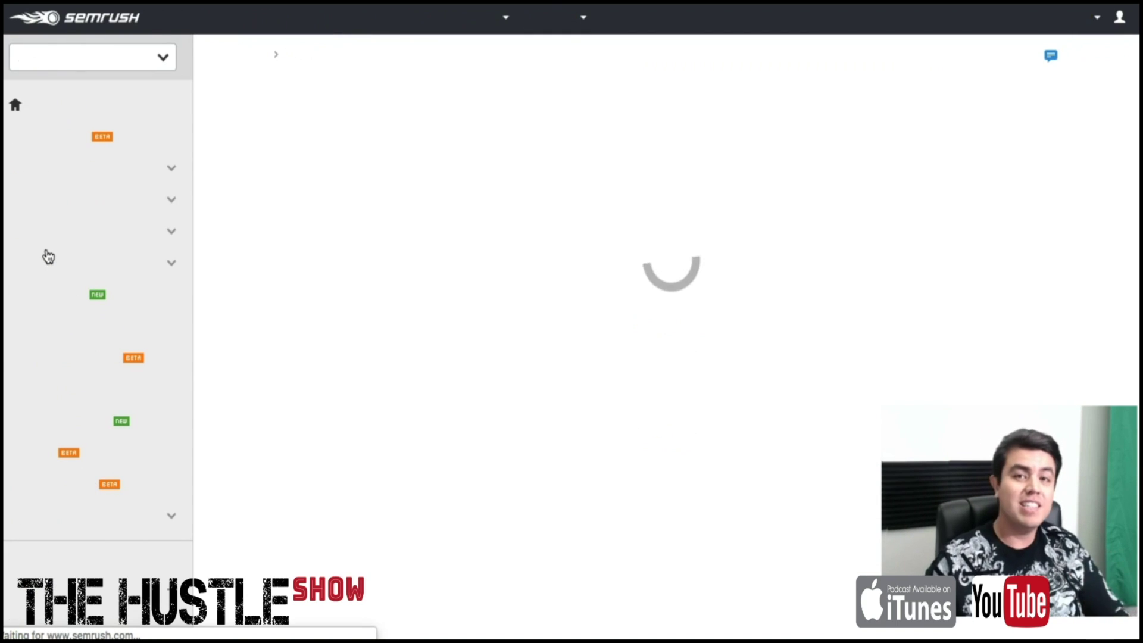
- Get content ideas for the topic "tv repair" with United States (Desktop) as the location
click(490, 228)
click(449, 213)
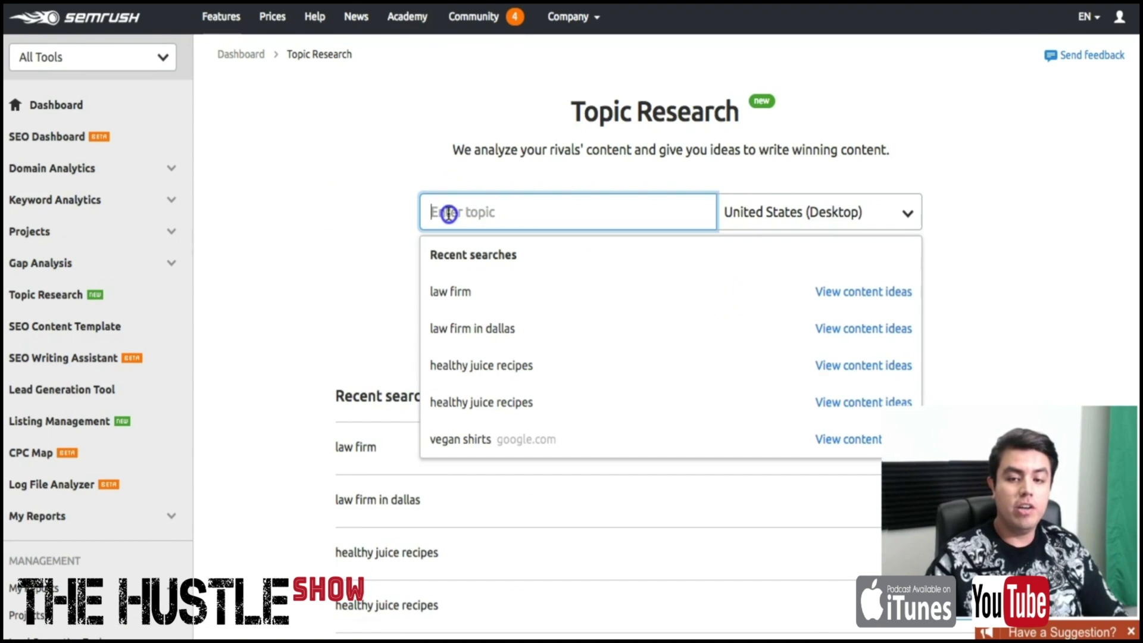
text(tv repair)
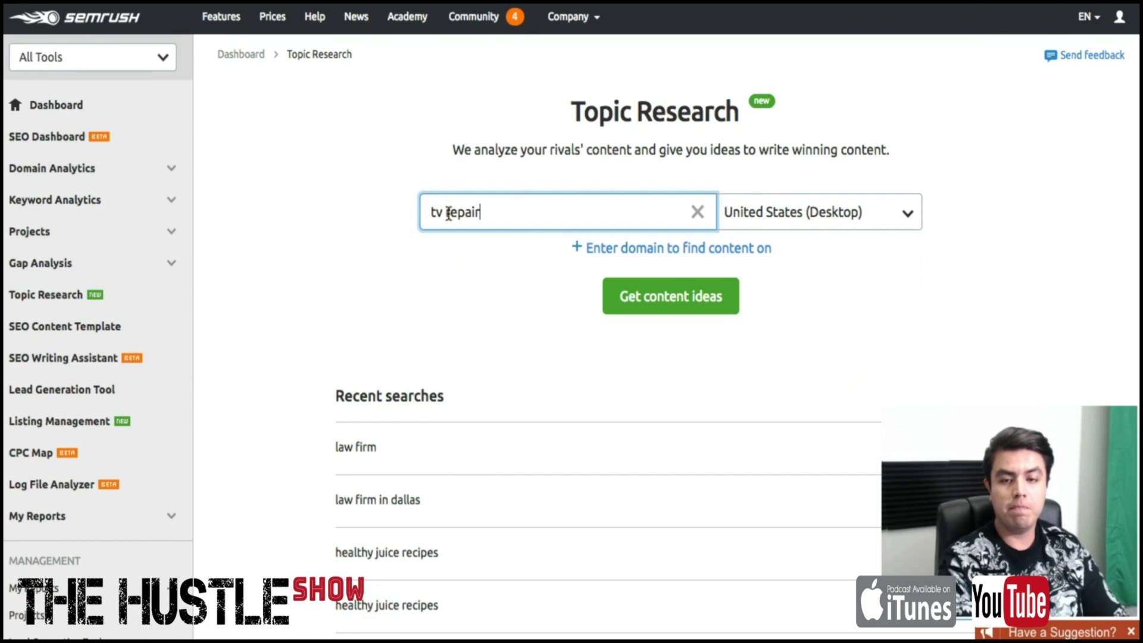
key(Return)
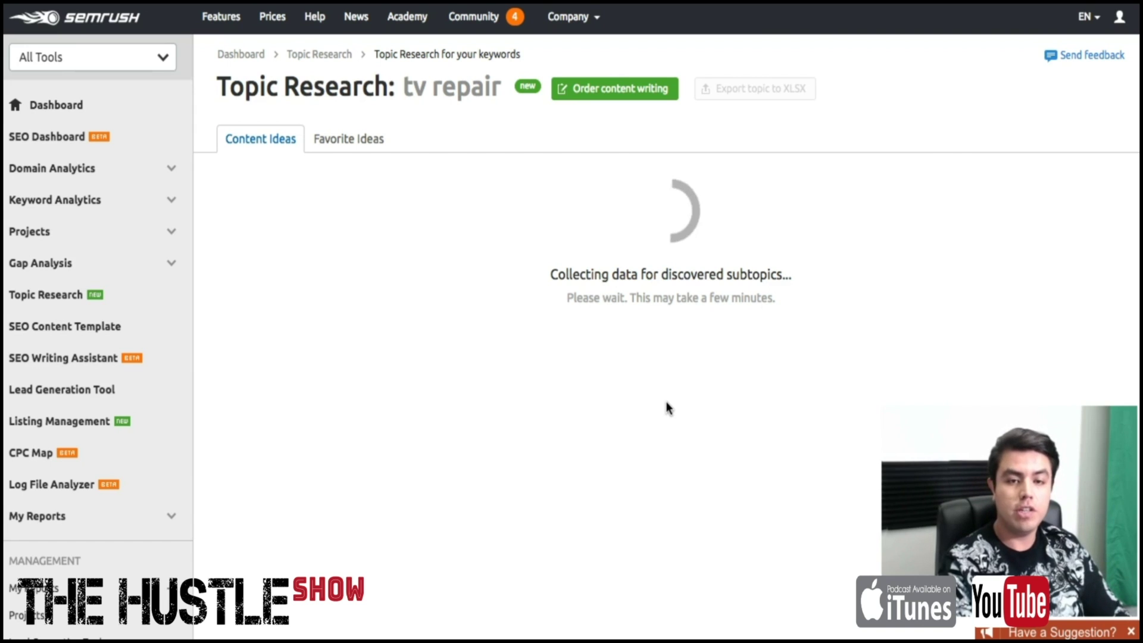
scroll(665, 401, down, 3)
scroll(666, 402, up, 3)
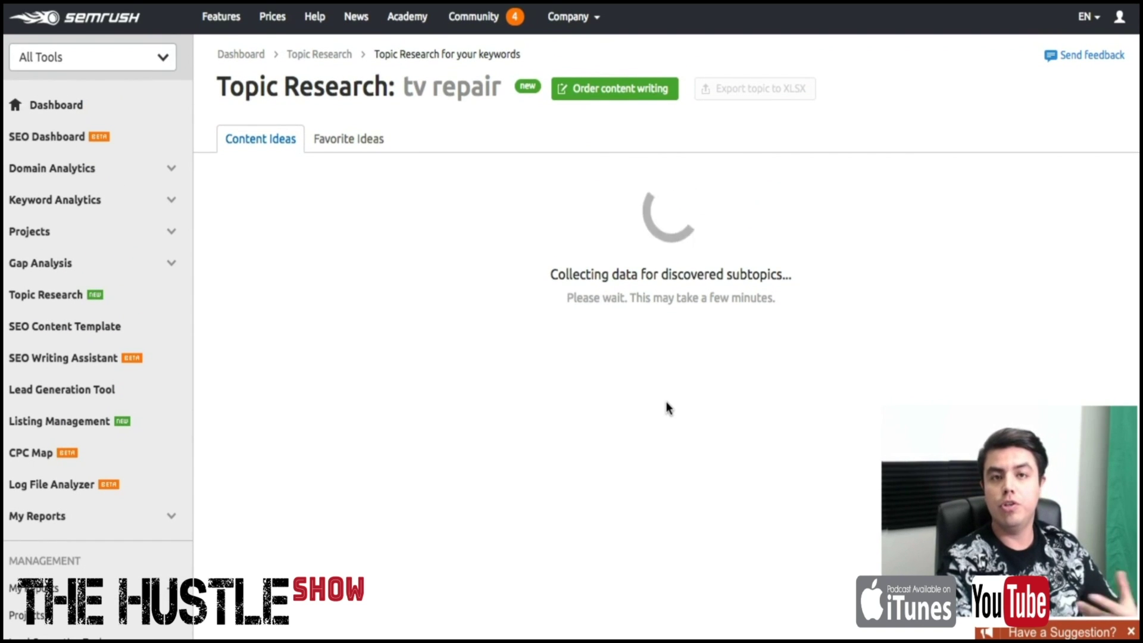
- Look through the "tv repair" subtopic cards, including Tv Repair Parts and Flat Screen Tv Repair Cost, and compare their volumes
scroll(665, 408, down, 4)
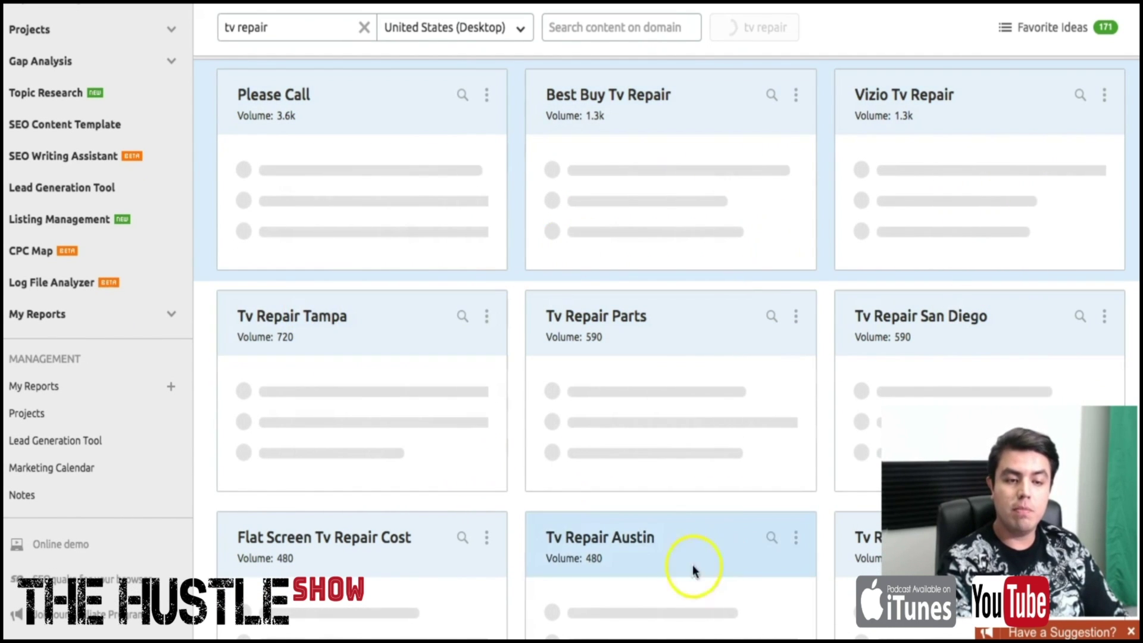
scroll(498, 426, down, 4)
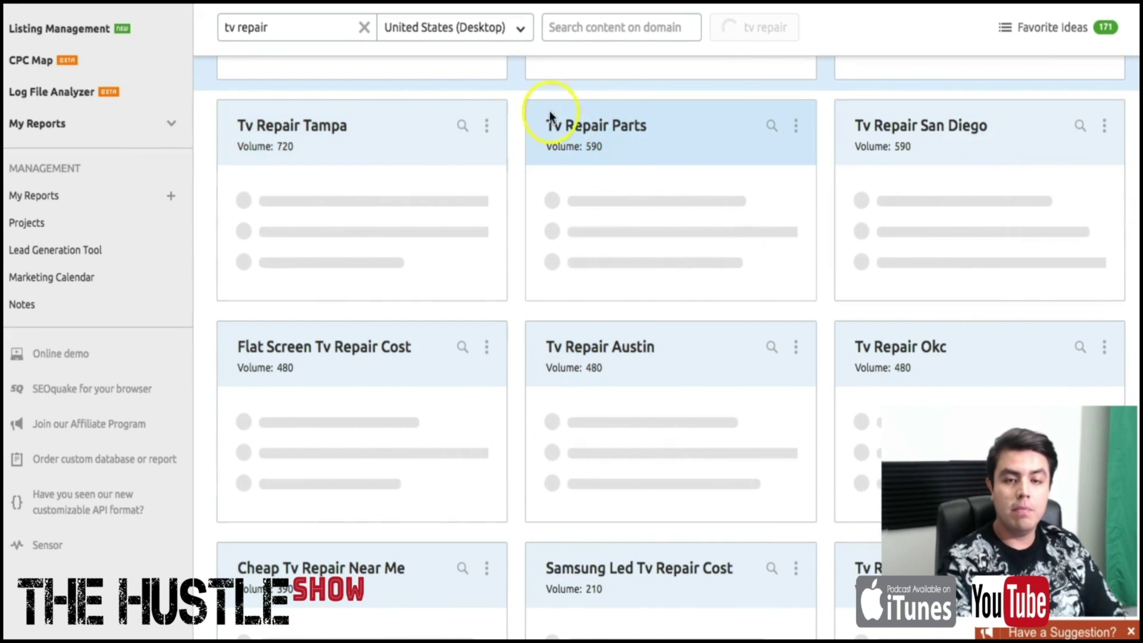
triple_click(582, 123)
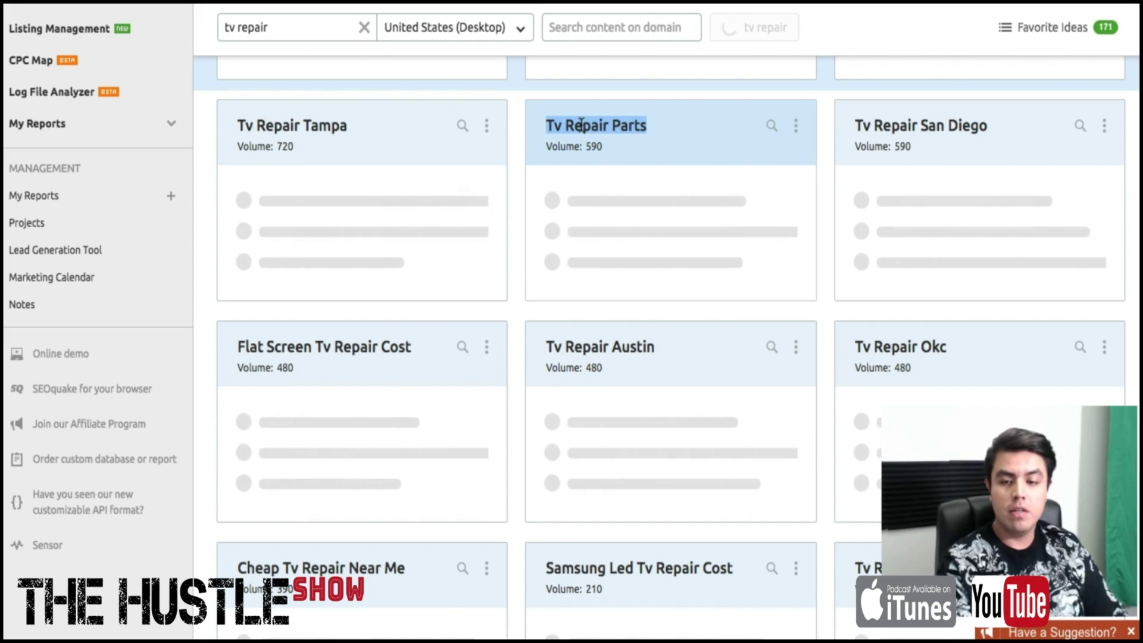
triple_click(276, 343)
scroll(277, 340, down, 2)
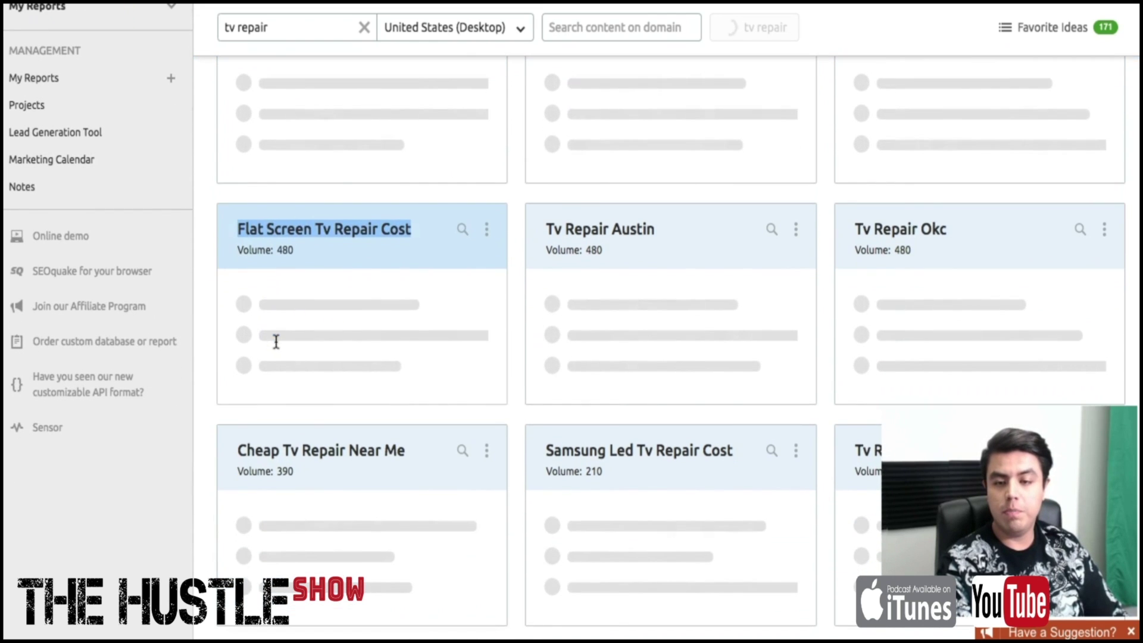
scroll(370, 324, down, 2)
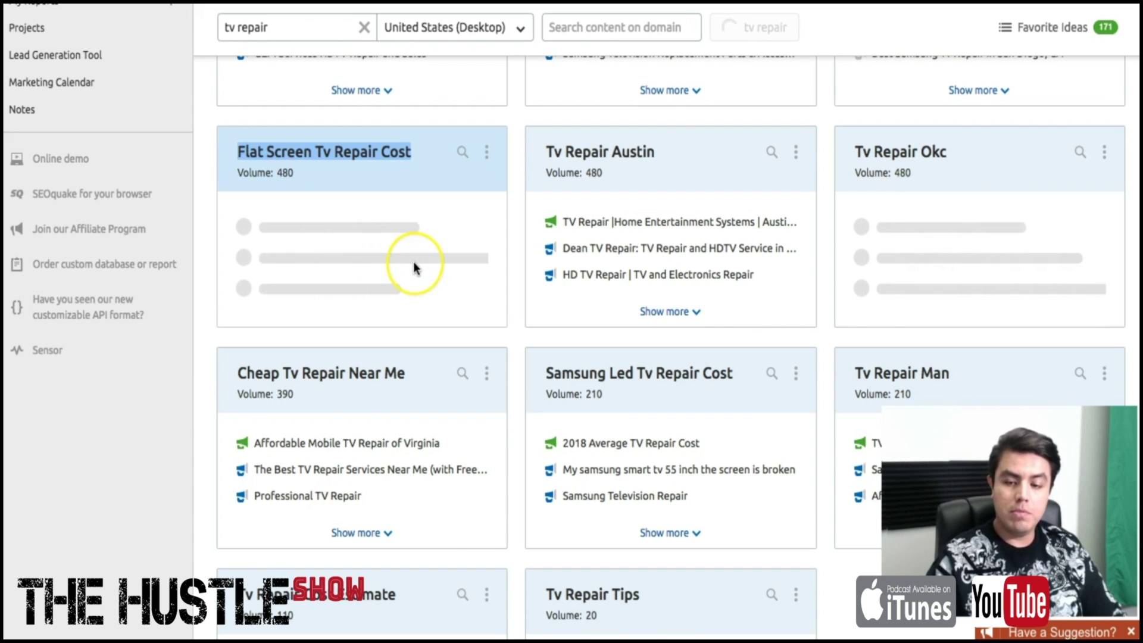
scroll(413, 262, down, 3)
scroll(328, 244, up, 2)
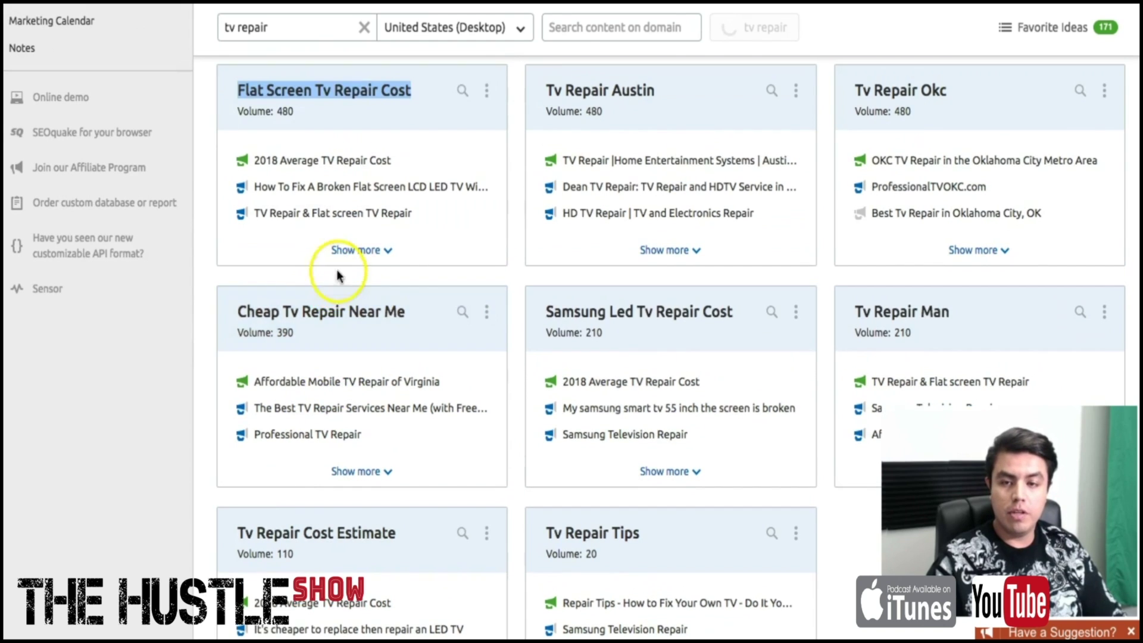
- Expand the Flat Screen Tv Repair Cost card and review its headlines and questions
click(355, 250)
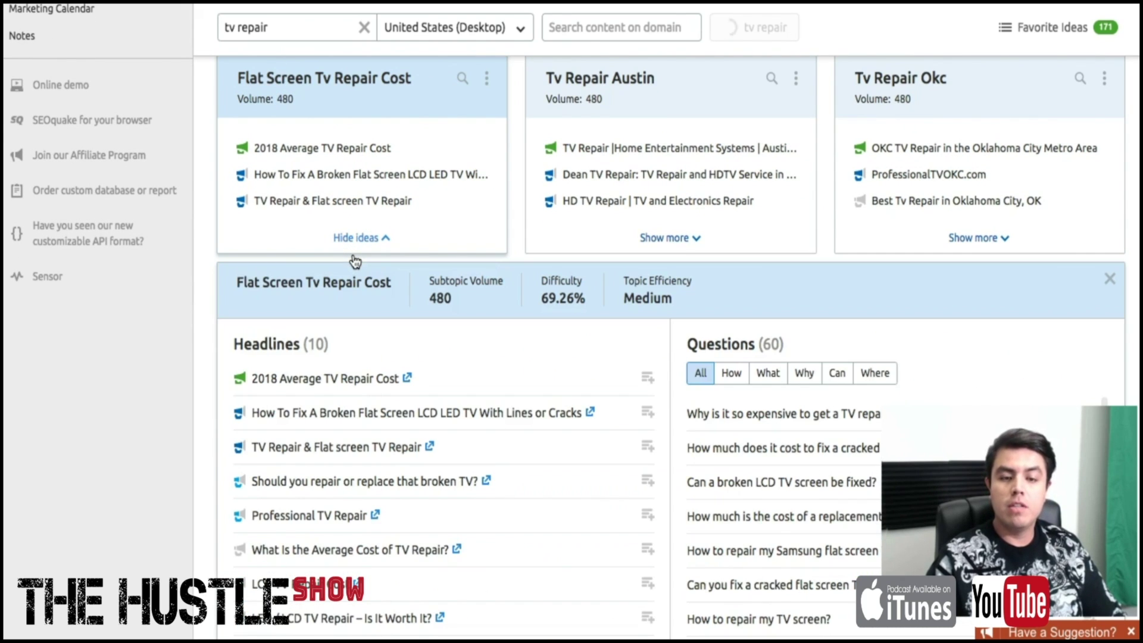
scroll(502, 349, down, 3)
scroll(765, 354, down, 15)
scroll(765, 362, down, 10)
scroll(489, 253, up, 10)
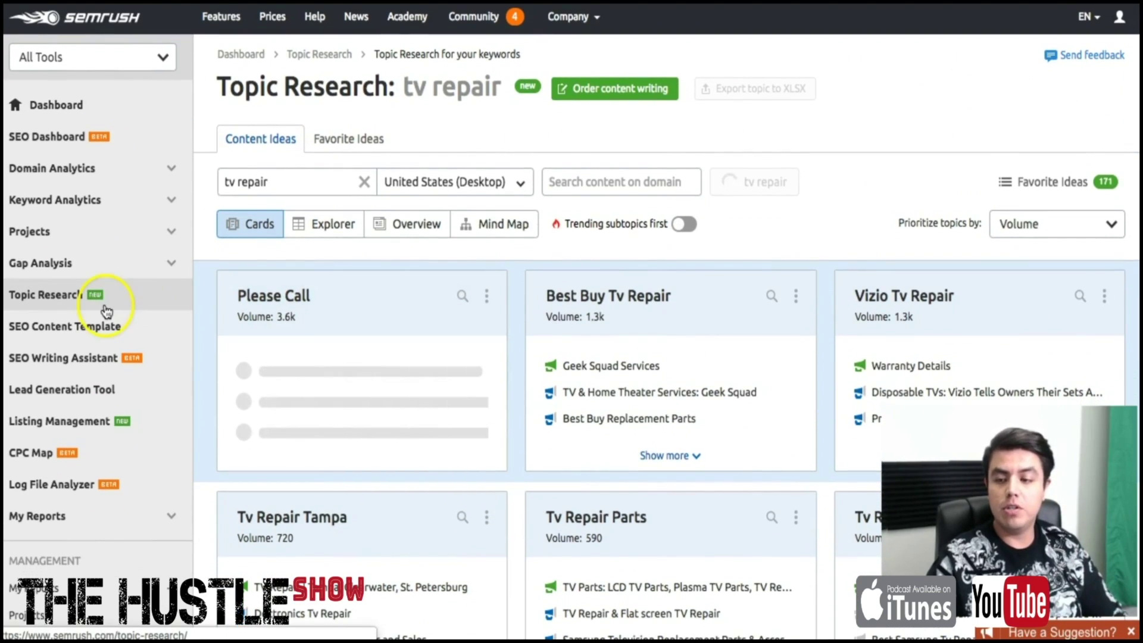
- Open the SEO Content Template tool and enter "tv repair" as the target keyword
click(141, 322)
click(64, 329)
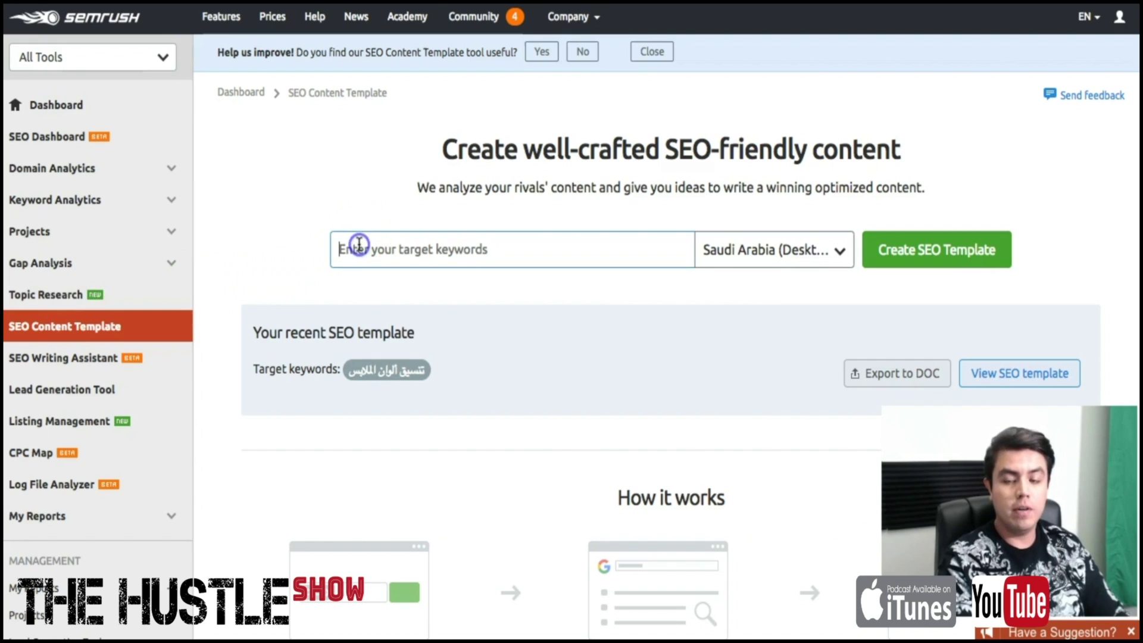
text(tv repair)
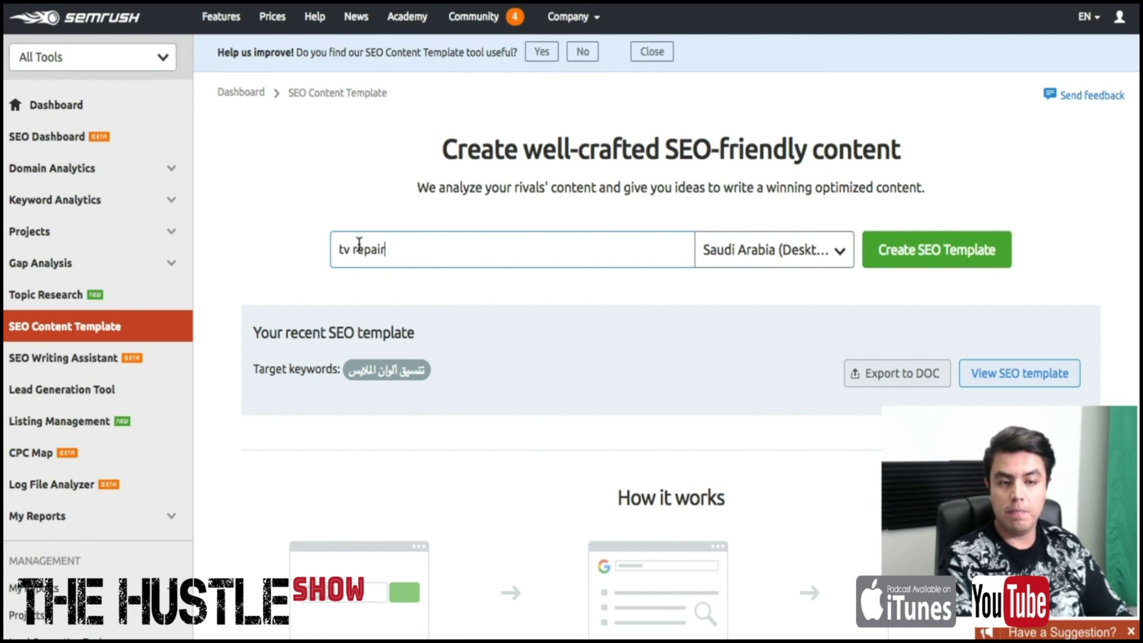
- Set the target country to United States and create the SEO template
click(842, 253)
click(768, 325)
text(uni)
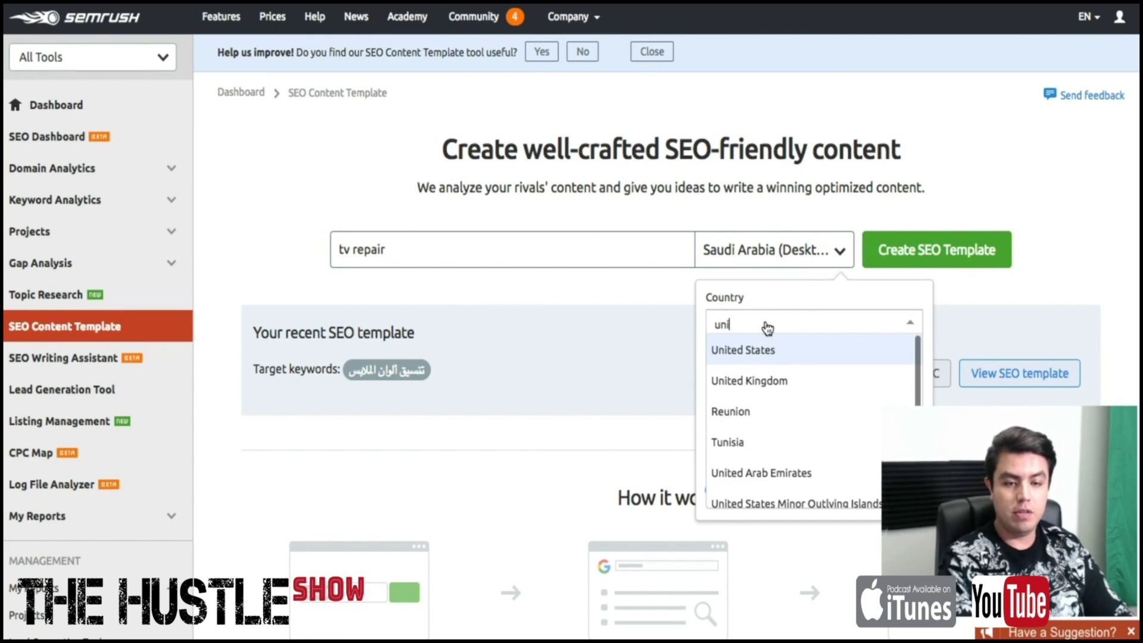
key(Return)
click(930, 177)
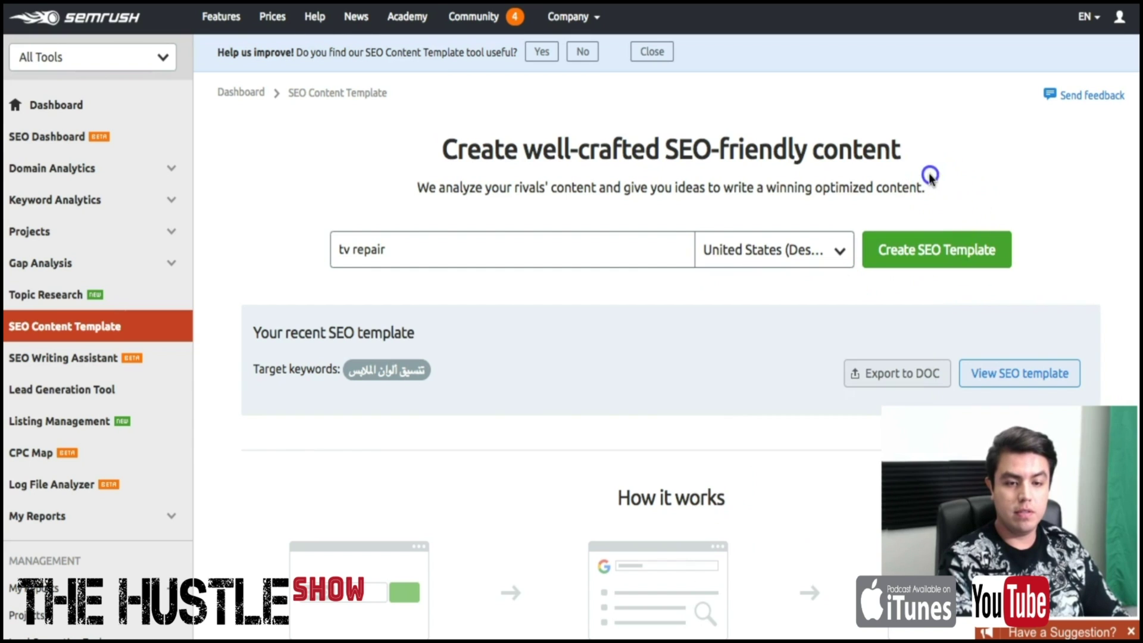
click(869, 262)
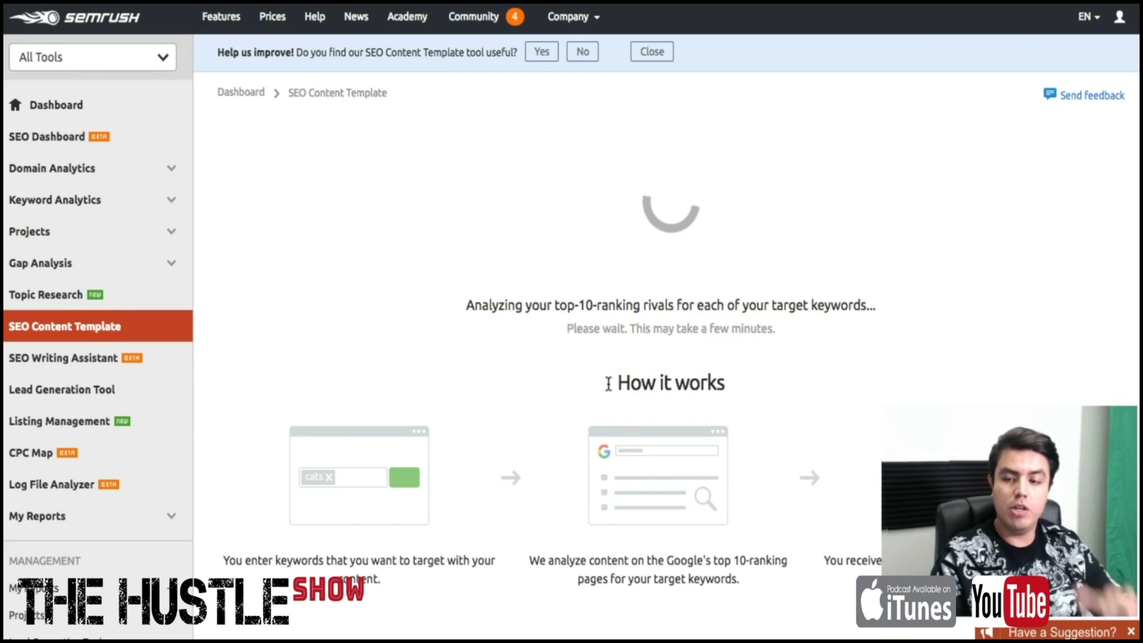
click(450, 376)
click(347, 423)
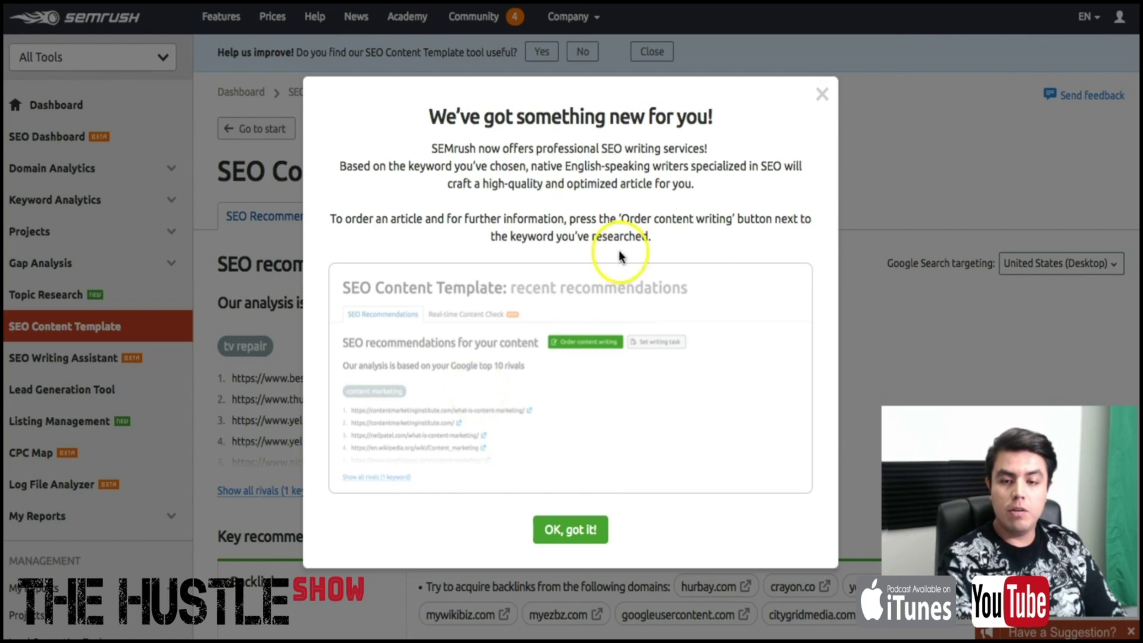
- Dismiss the writing-services announcement and the tooltip, and examine the backlink recommendations based on the top 10 rivals
click(824, 96)
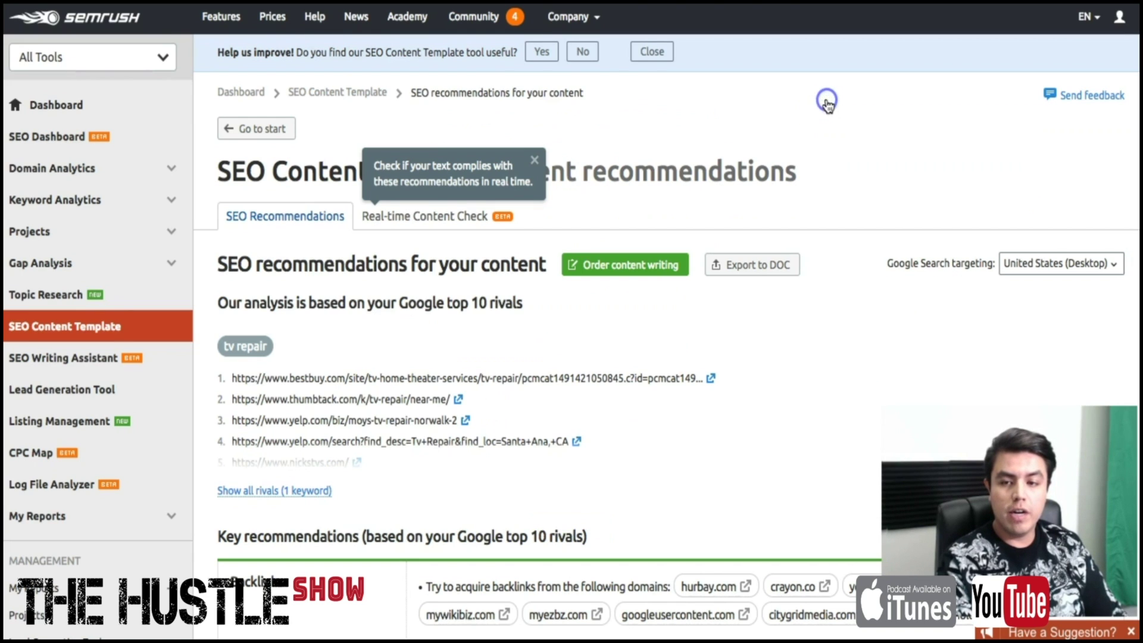
click(527, 156)
scroll(477, 173, down, 3)
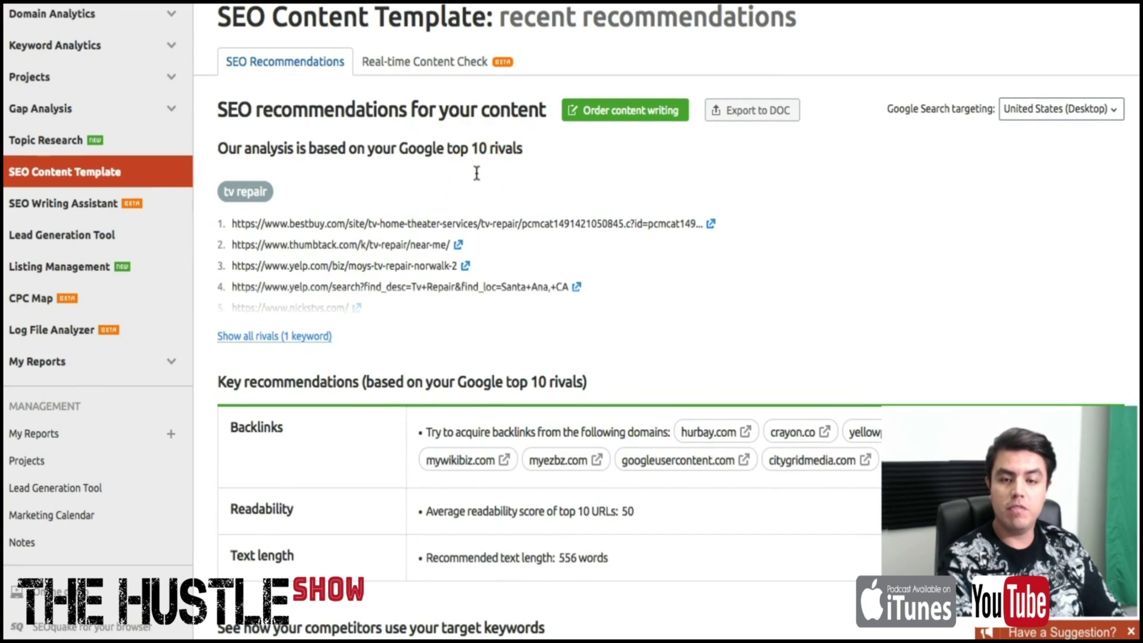
scroll(458, 176, down, 2)
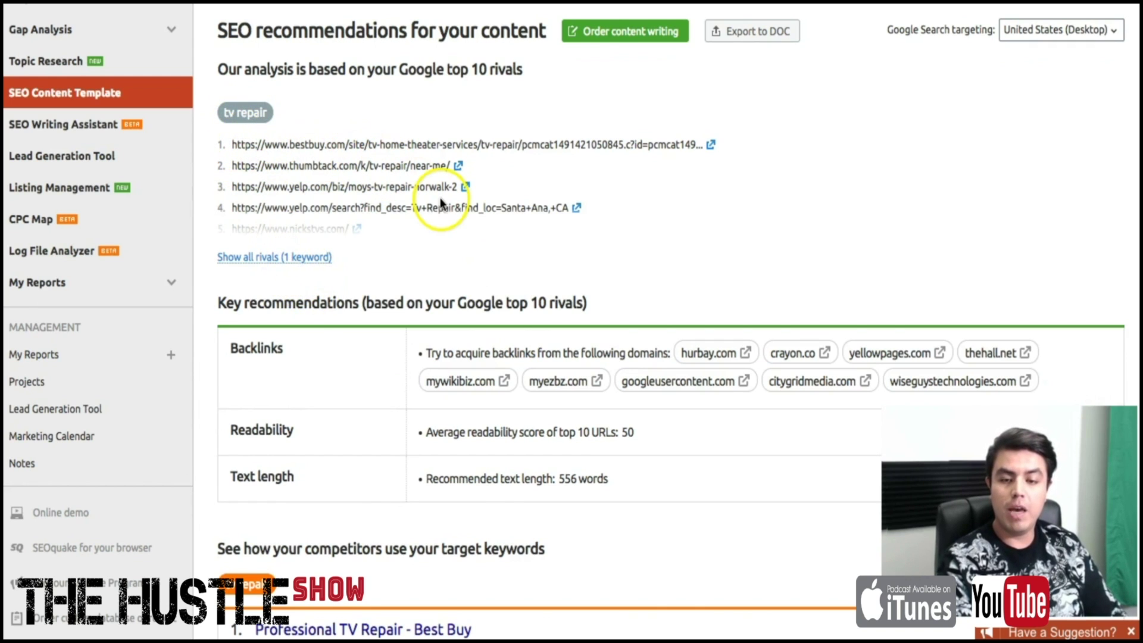
scroll(441, 202, down, 3)
drag(227, 205, 319, 200)
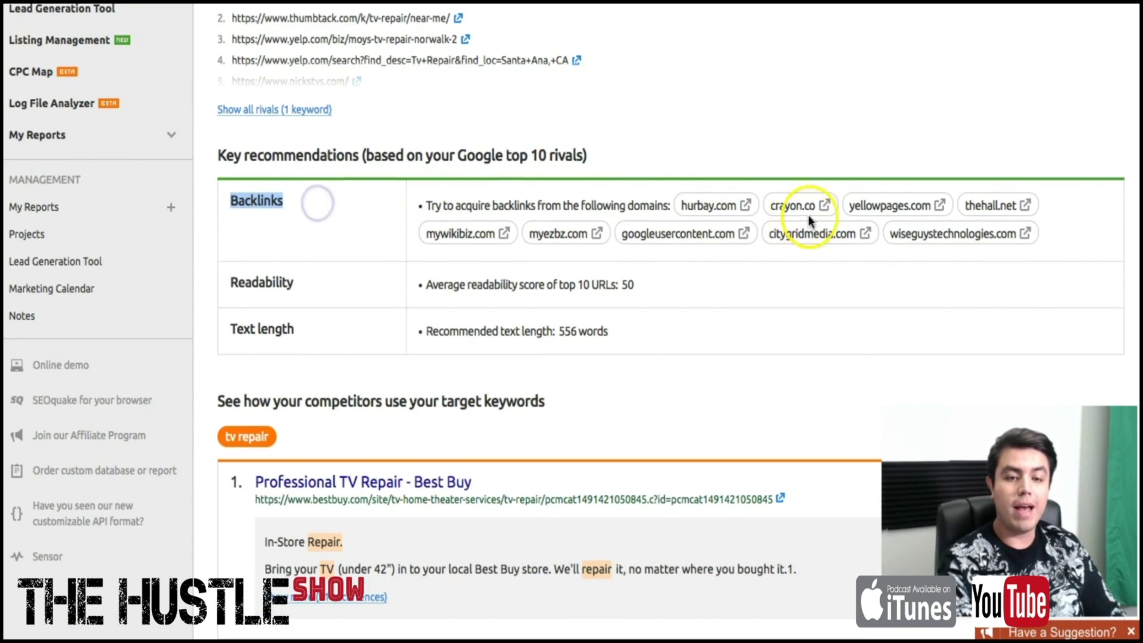
drag(424, 206, 674, 203)
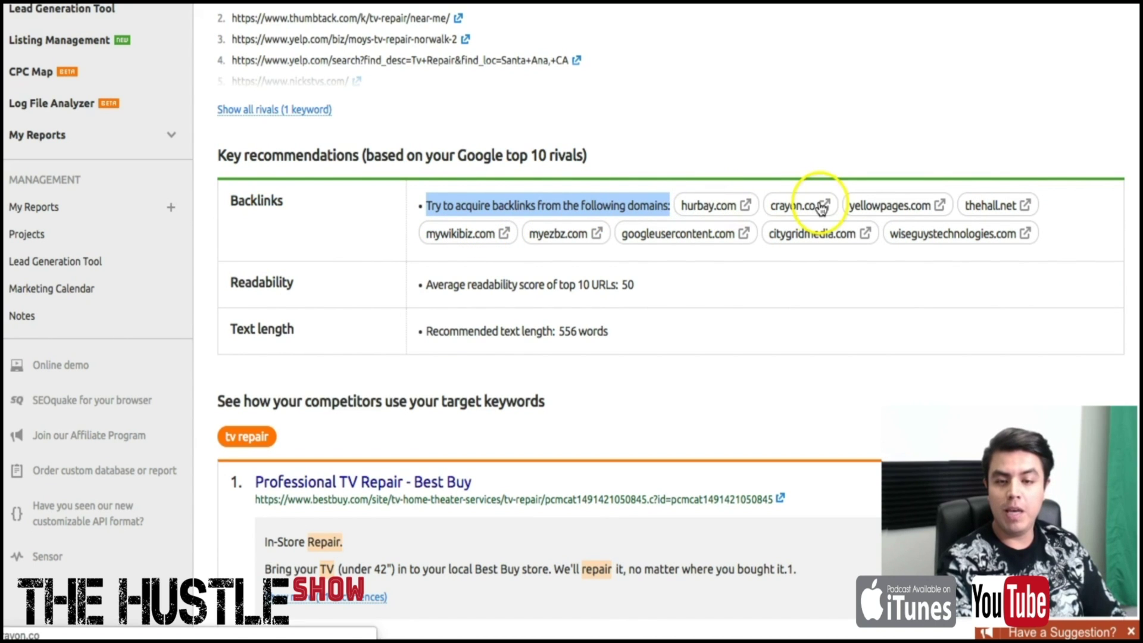
- Examine the recommended text length in the key recommendations
scroll(390, 320, down, 3)
scroll(392, 322, up, 1)
triple_click(567, 208)
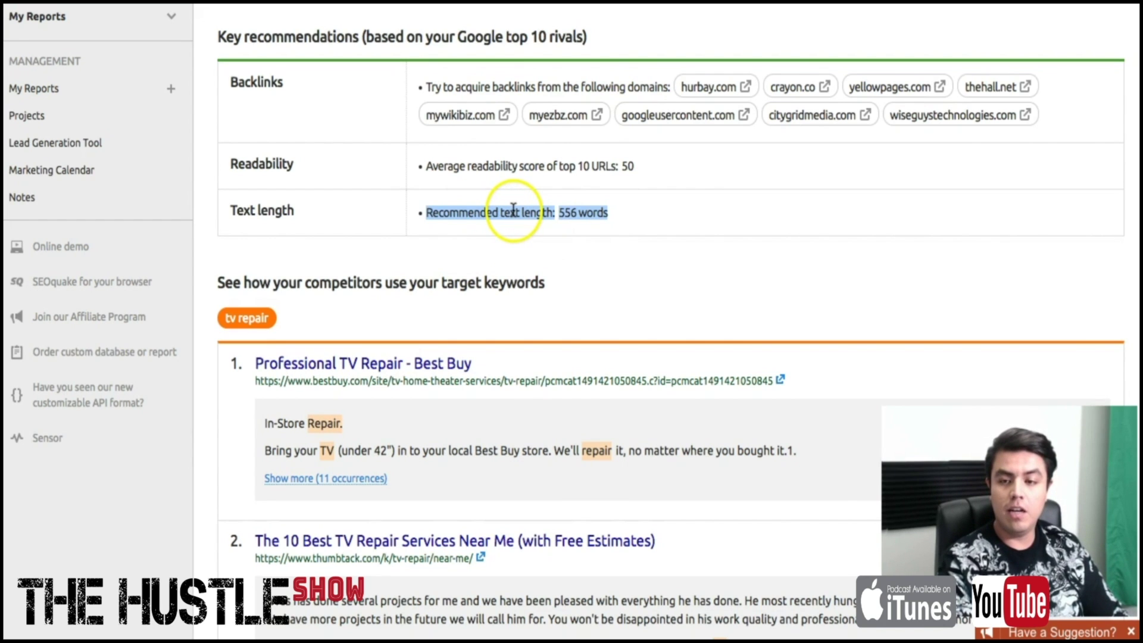
- Review how the top 10 competitors use the keyword "tv repair" on their pages
scroll(627, 251, down, 7)
scroll(360, 365, down, 6)
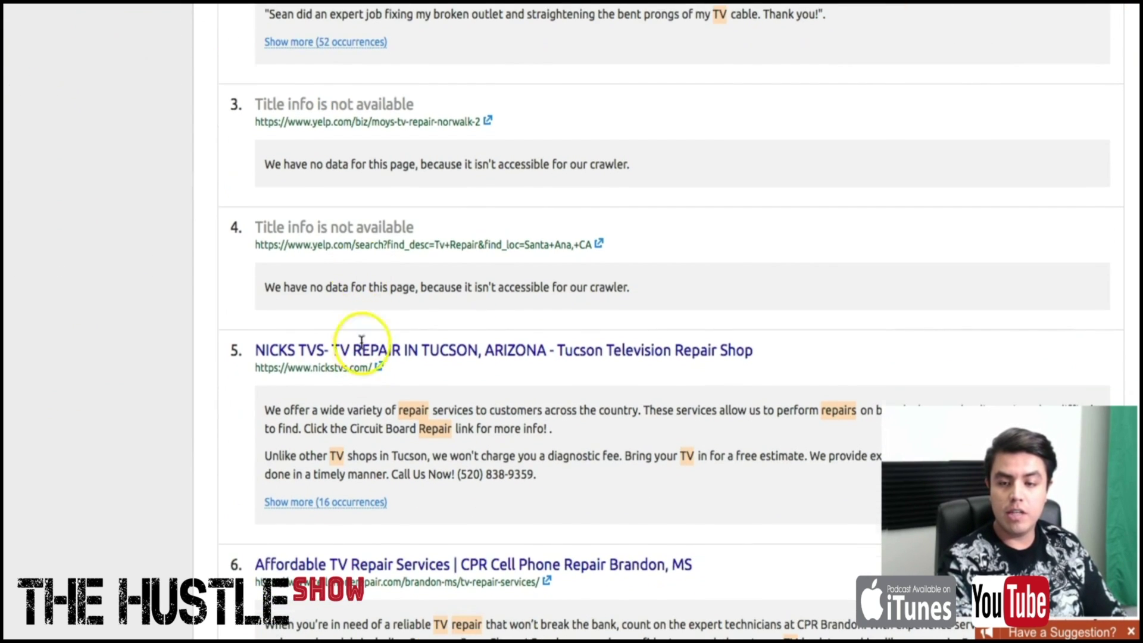
scroll(390, 368, down, 13)
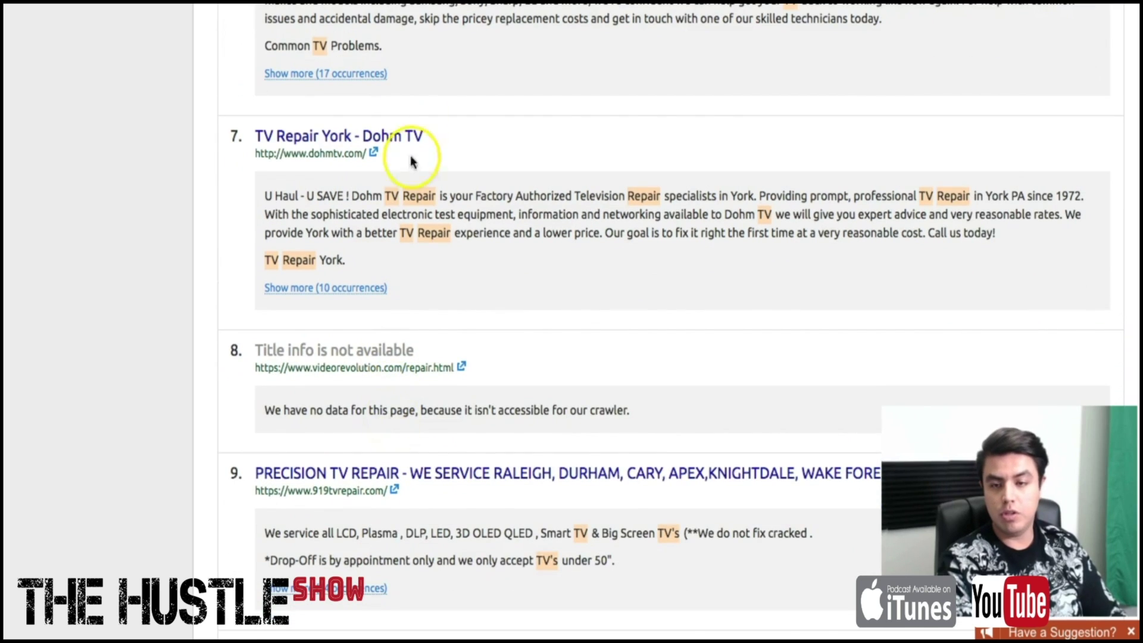
scroll(773, 148, down, 20)
scroll(775, 153, up, 20)
scroll(775, 153, up, 4)
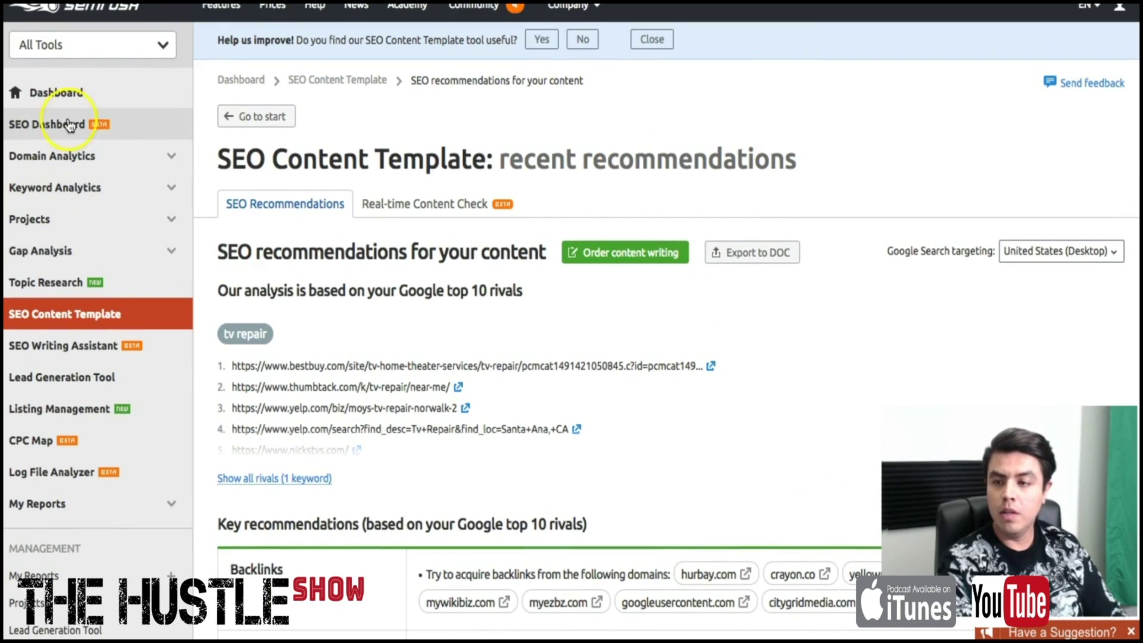
- Return to the main dashboard and get its domain and keyword search ready for input
click(81, 92)
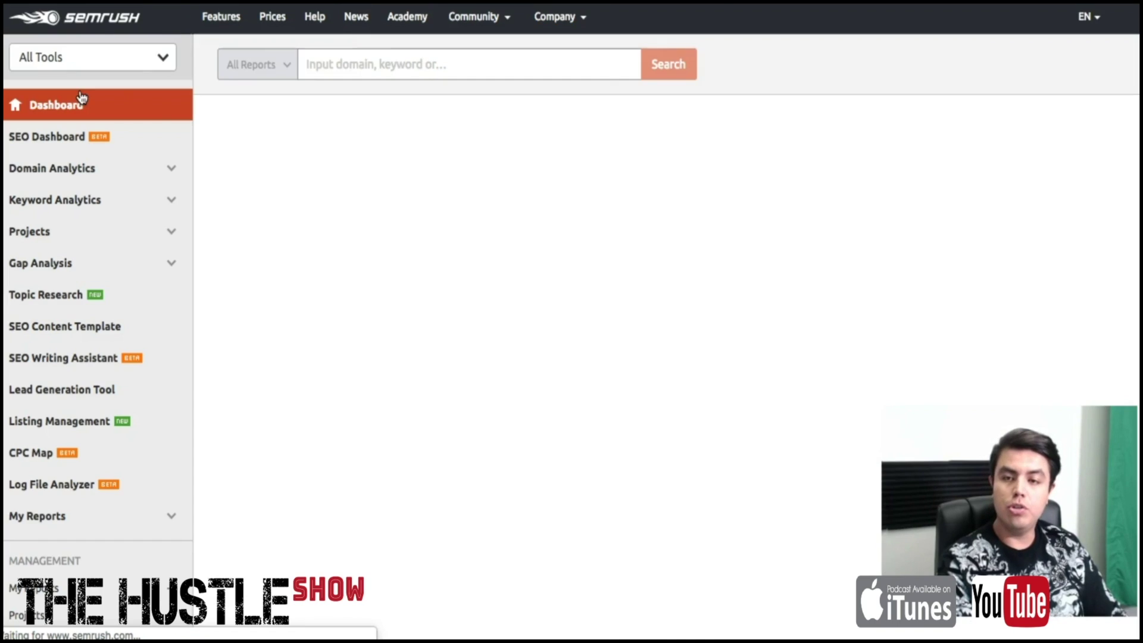
click(398, 72)
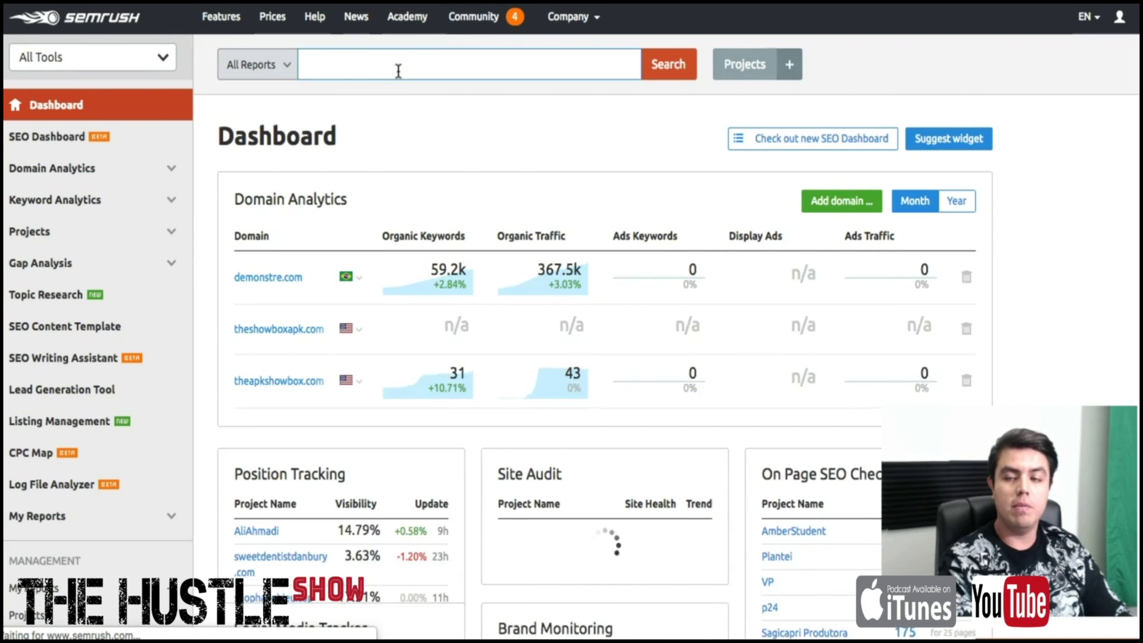
- Search Google for "tv repair" in a new browser tab
key(ctrl+t)
click(432, 242)
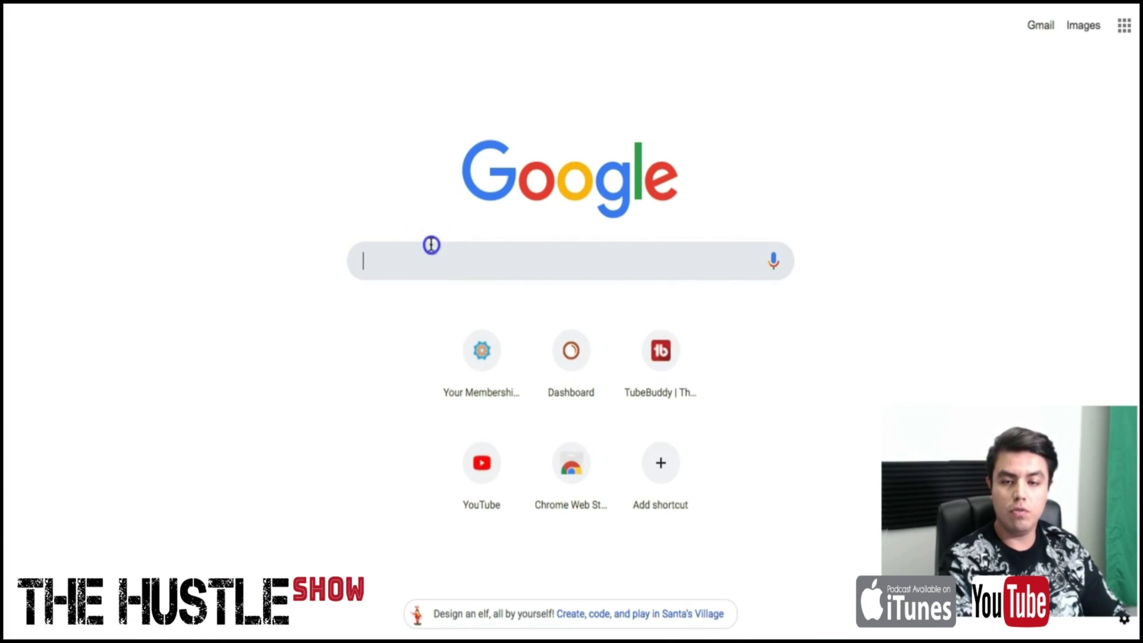
text(how to use semrush to improve seo)
key(Escape)
click(386, 248)
text(tv)
key(BackSpace)
key(BackSpace)
click(403, 256)
text(tv repair)
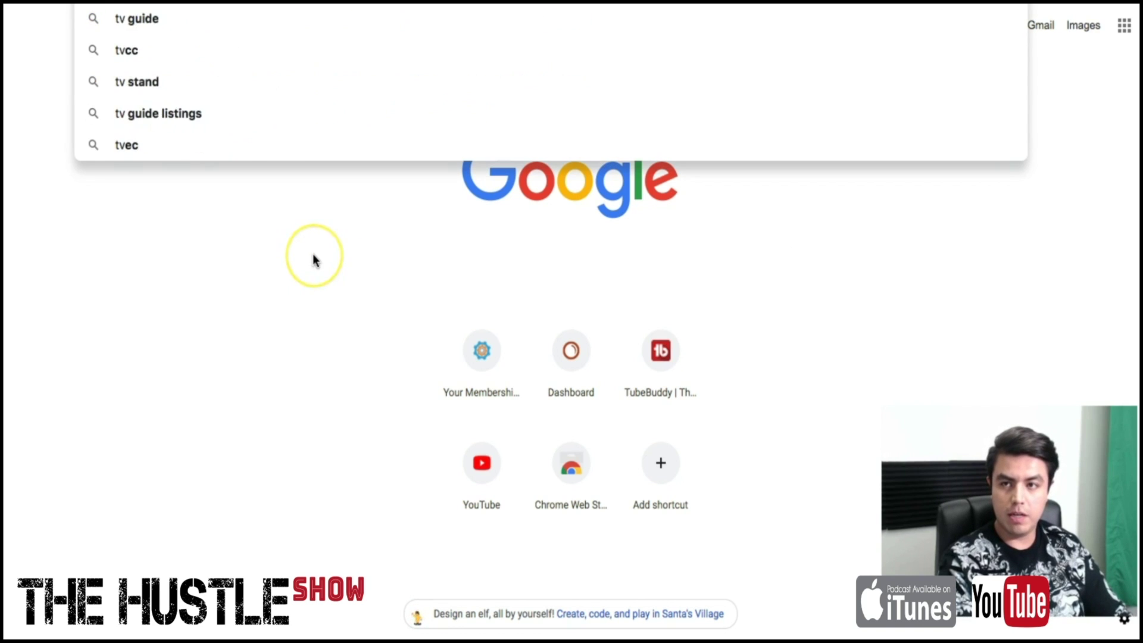
key(Return)
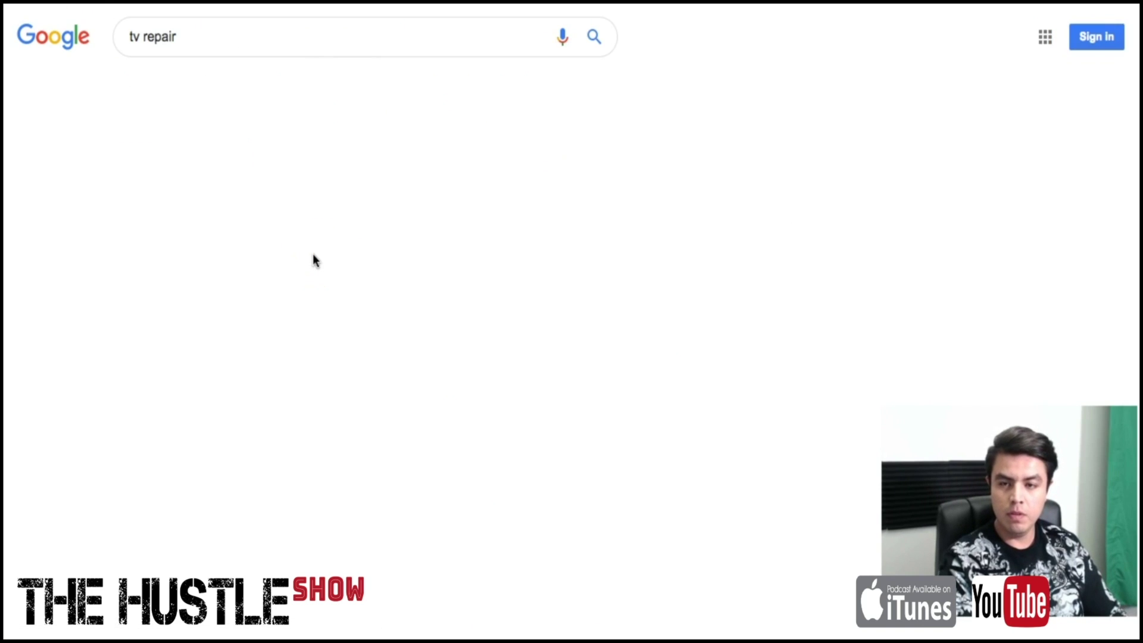
- Examine the local listings and organic competitor websites in the Google results for "tv repair"
scroll(92, 382, down, 3)
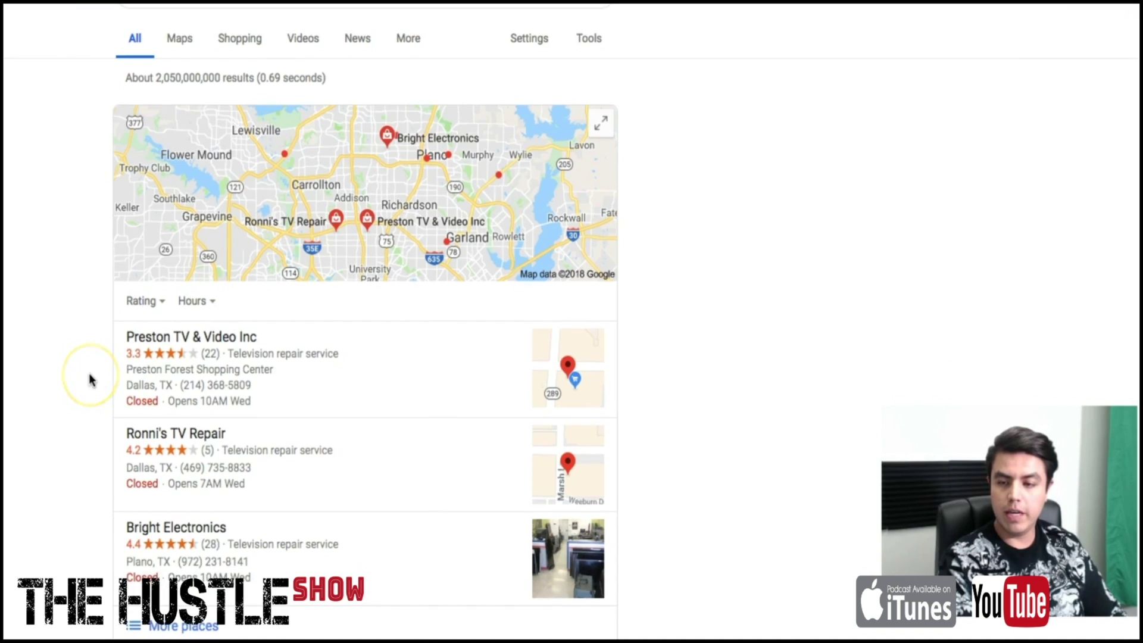
scroll(89, 381, down, 6)
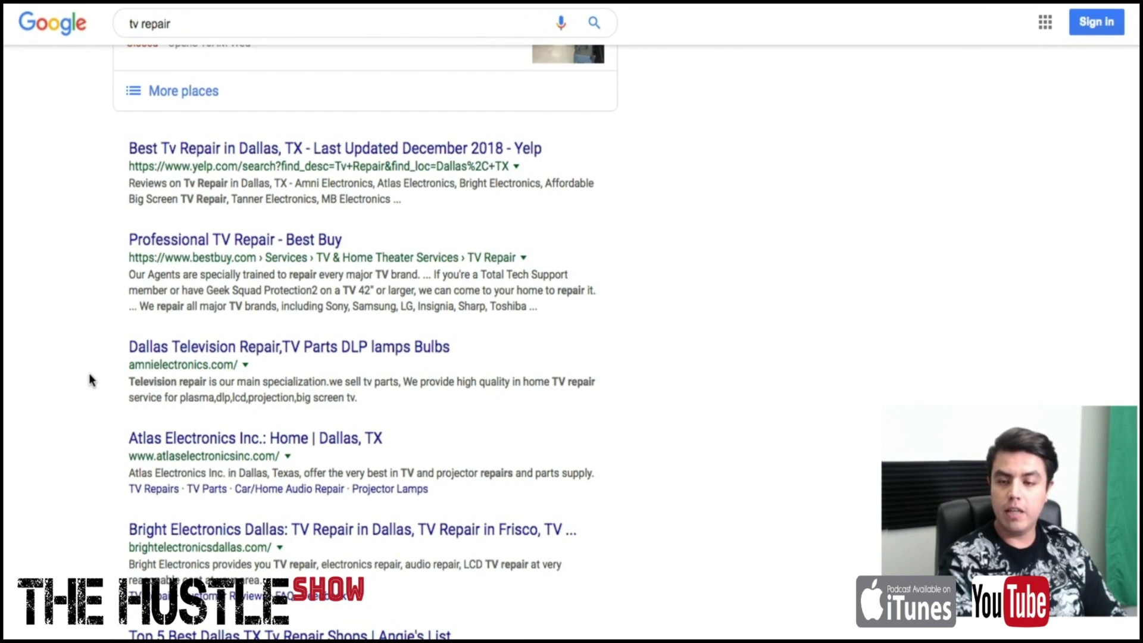
click(139, 29)
click(84, 204)
scroll(286, 262, down, 3)
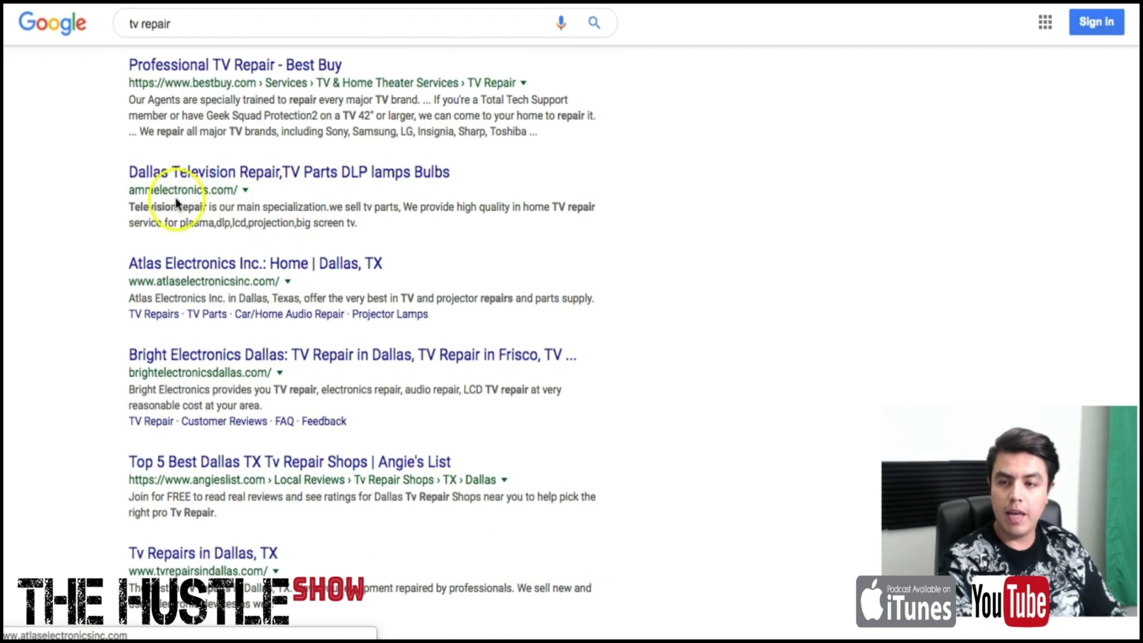
- Copy the competitor address amnielectronics.com from the Google results for "tv repair"
click(130, 192)
mouse_move(131, 191)
mouse_down()
mouse_move(255, 189)
mouse_move(141, 193)
mouse_up()
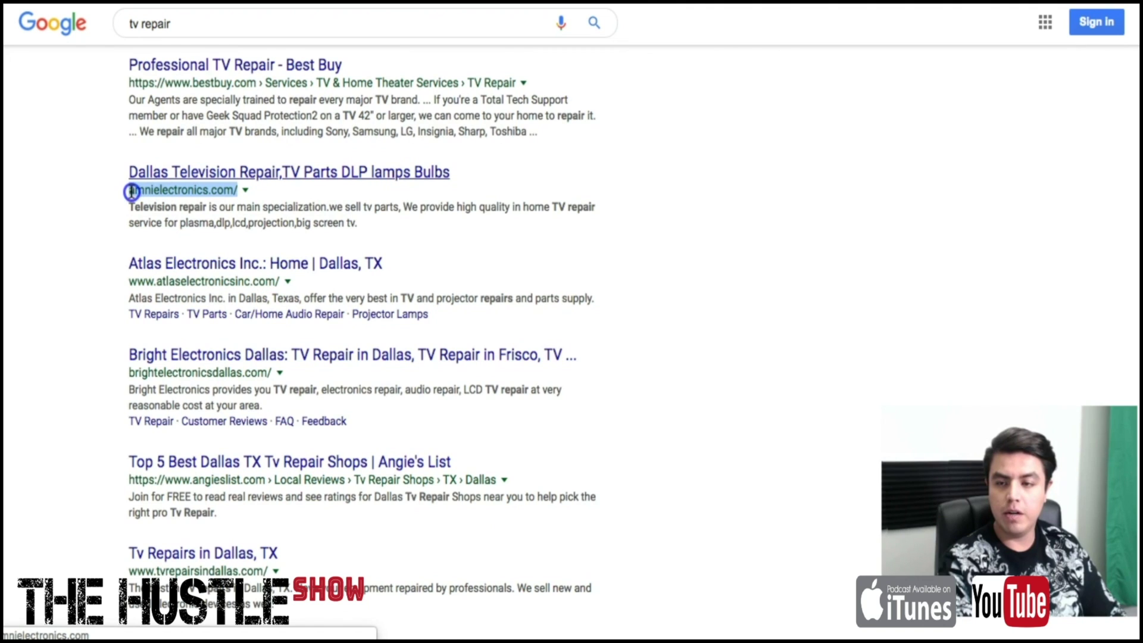
key(ctrl+c)
- Switch back to the SEMrush dashboard and run a search for the domain amnielectronics.com
key(ctrl+Tab)
click(374, 66)
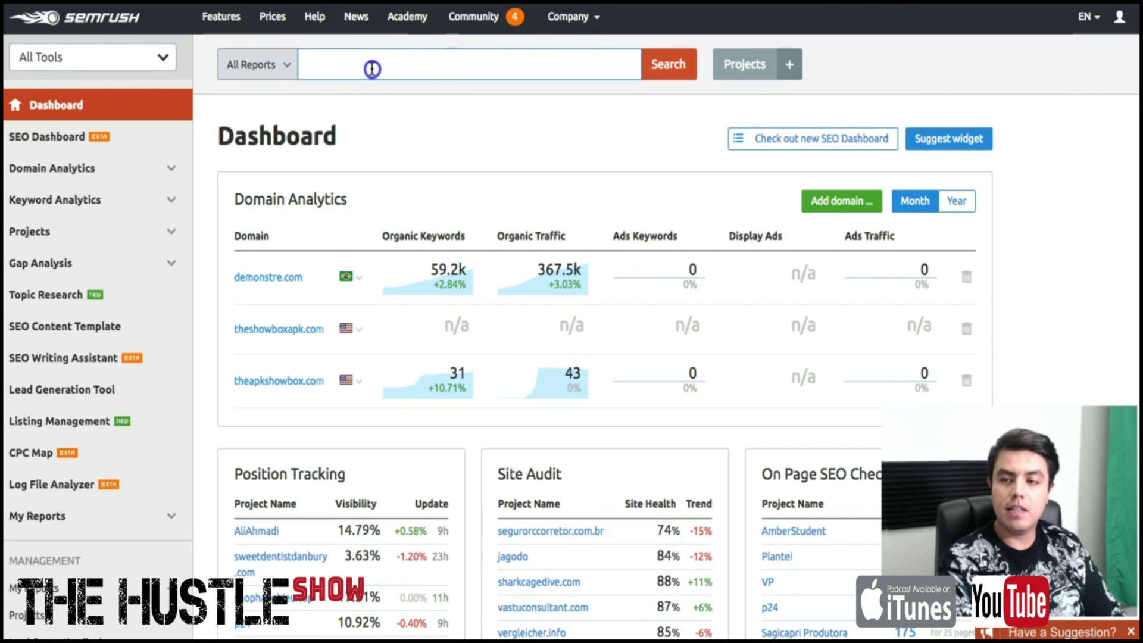
key(ctrl+v)
key(BackSpace)
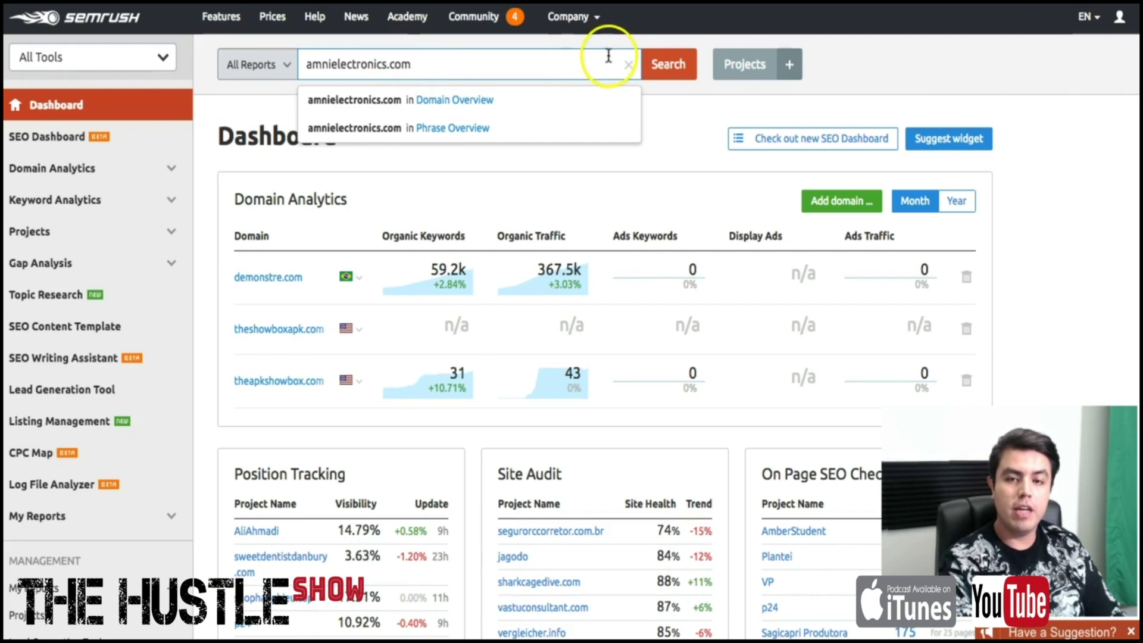
click(670, 105)
double_click(335, 66)
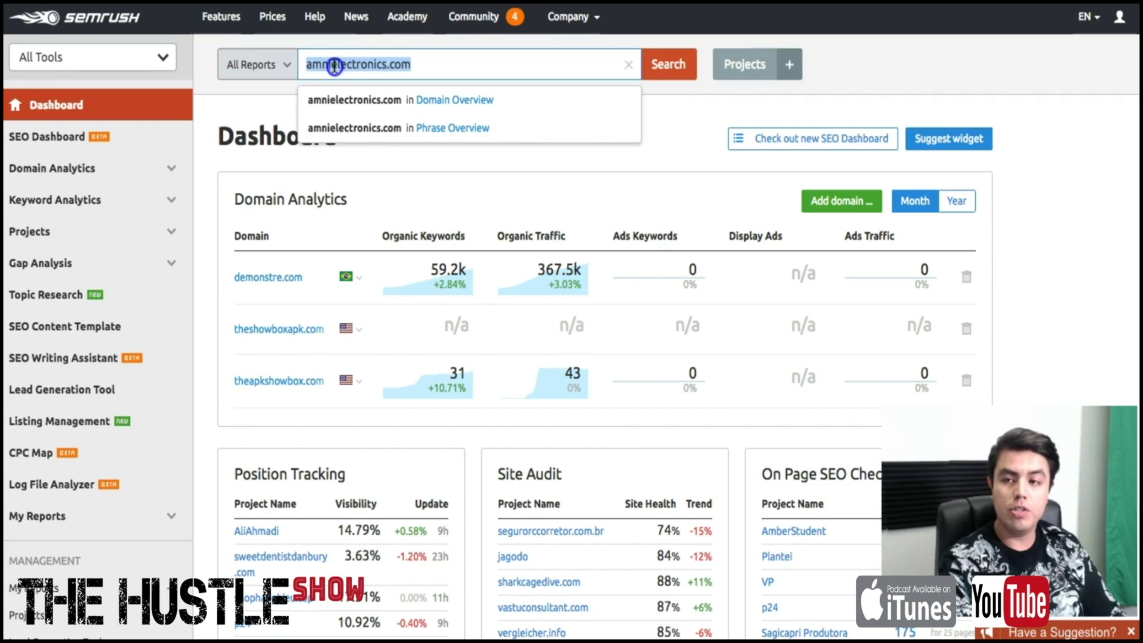
click(683, 69)
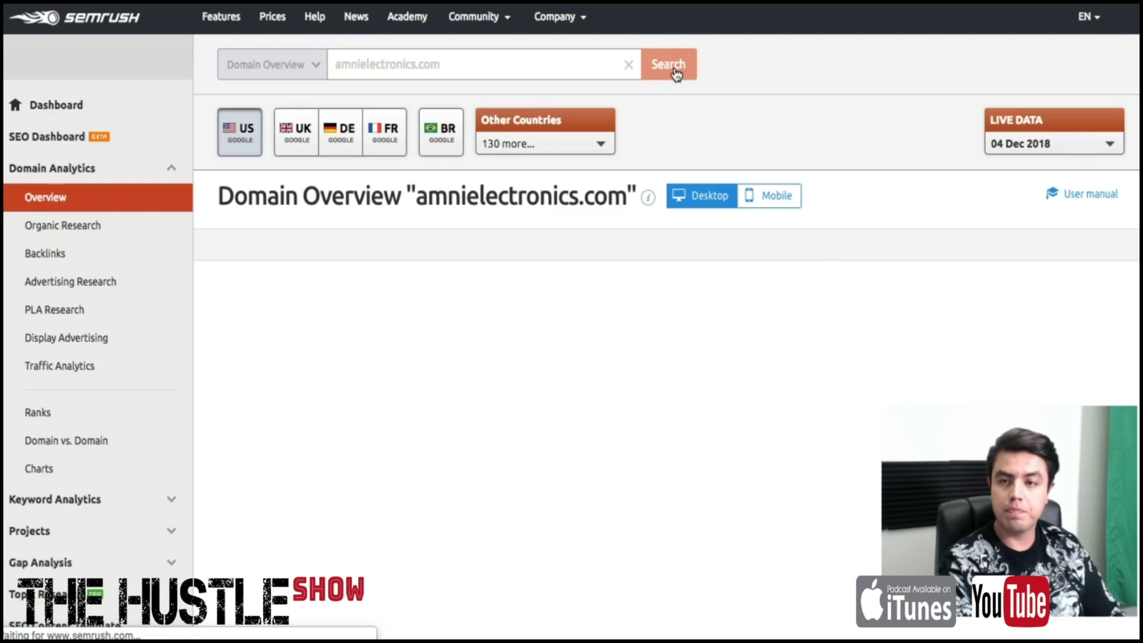
- Review the competitor's domain overview, covering organic and paid search traffic, backlinks and top organic keywords
click(855, 146)
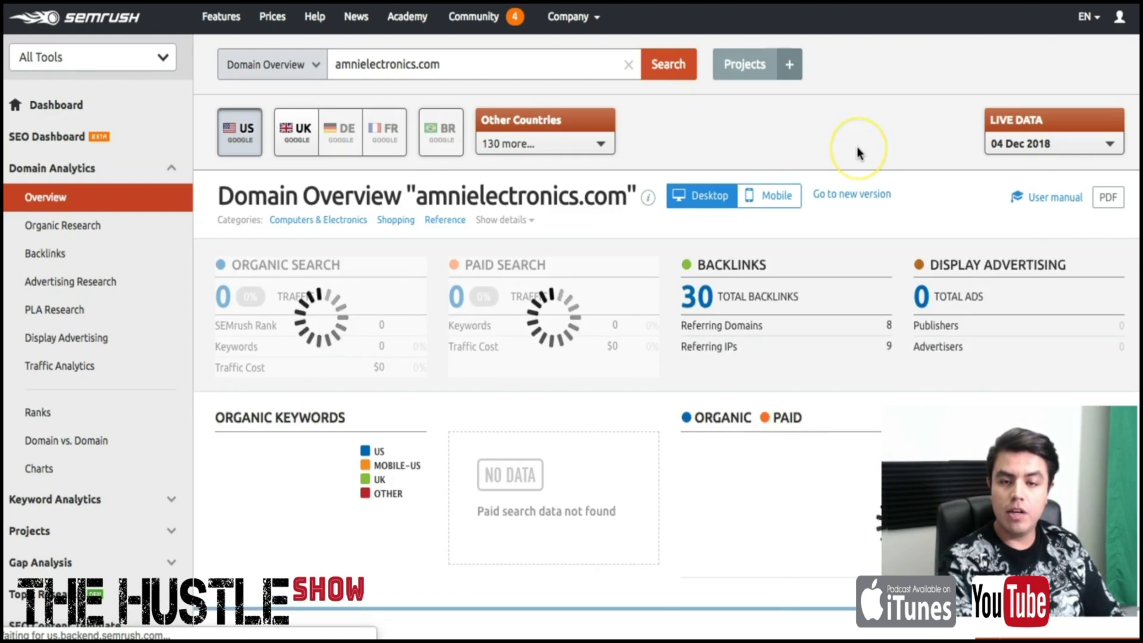
scroll(714, 161, down, 3)
click(589, 163)
click(257, 95)
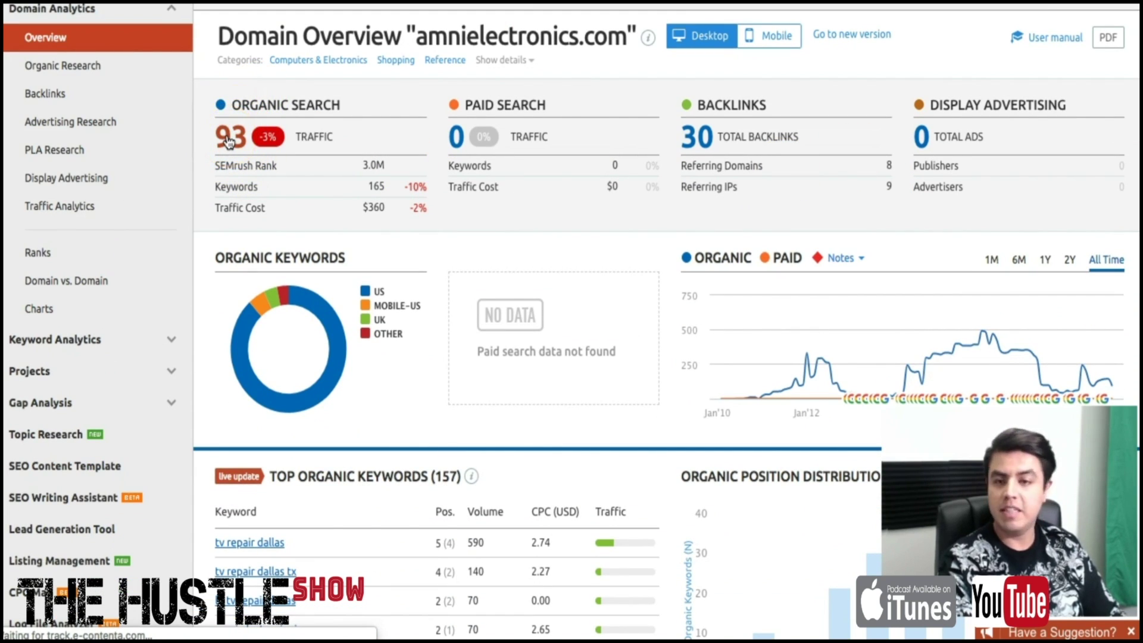
mouse_move(484, 117)
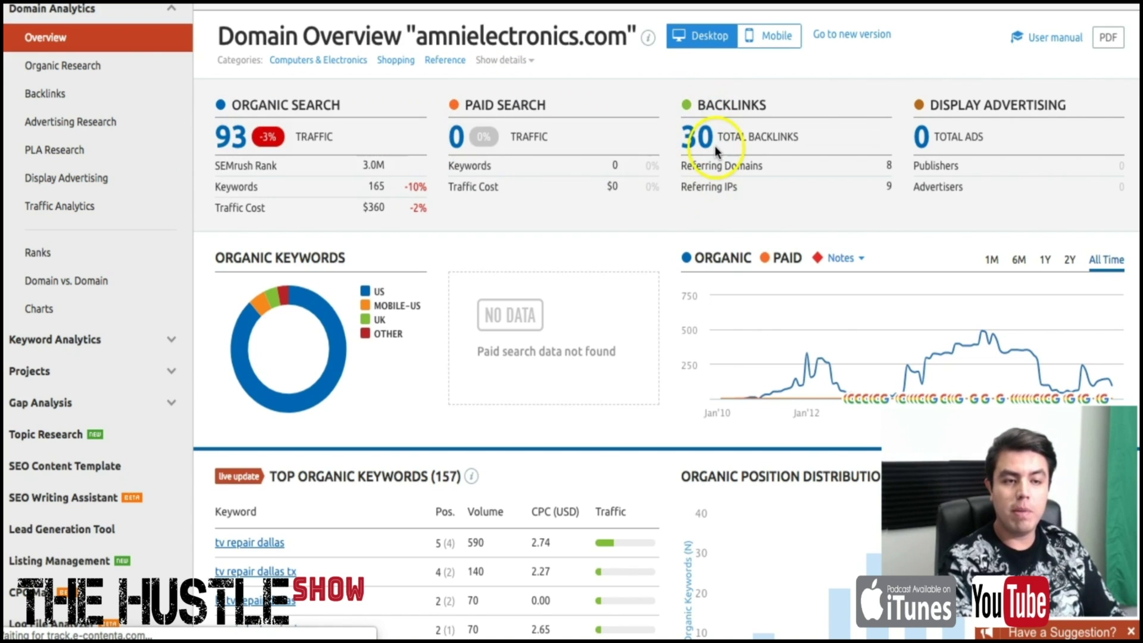
scroll(715, 145, down, 1)
scroll(762, 138, down, 5)
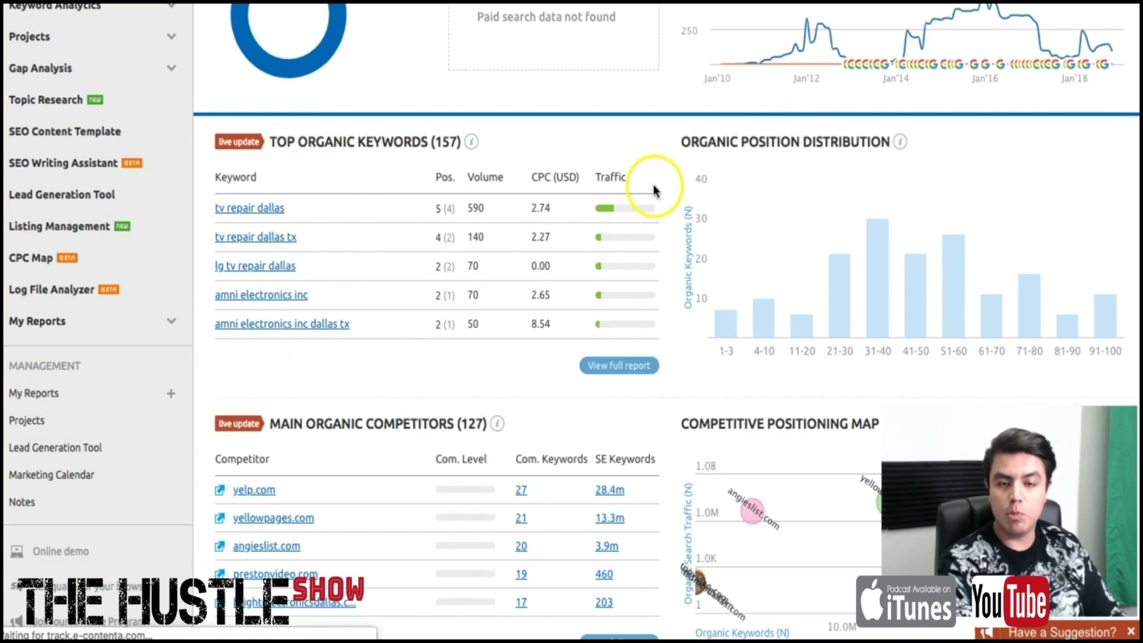
- Open the full report of the top organic keywords for amnielectronics.com
click(614, 370)
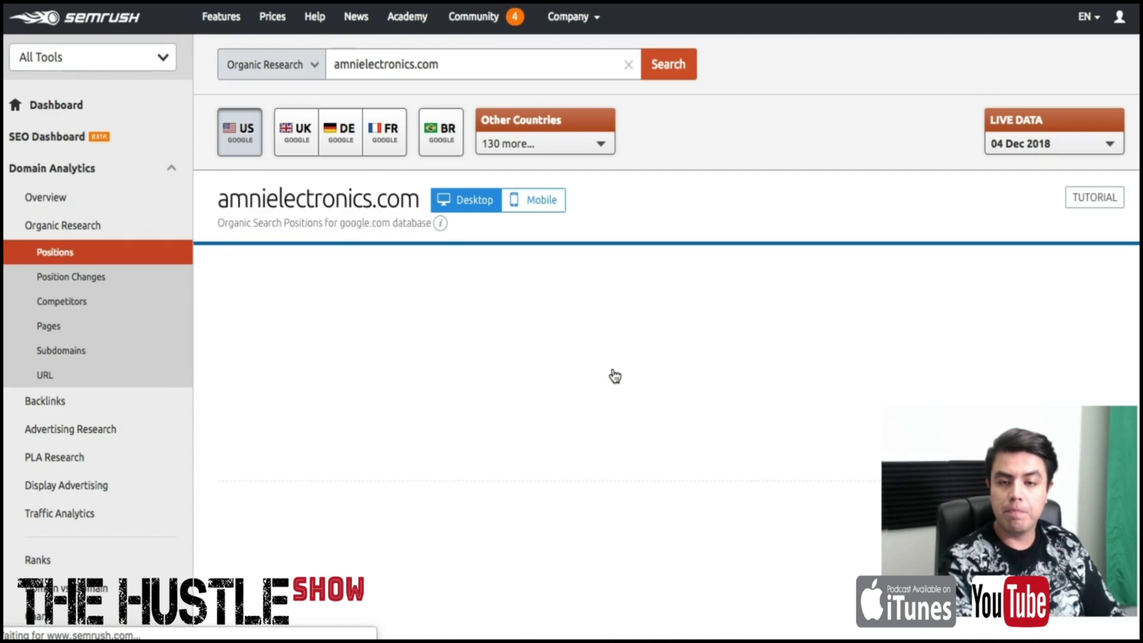
scroll(612, 375, down, 3)
click(639, 29)
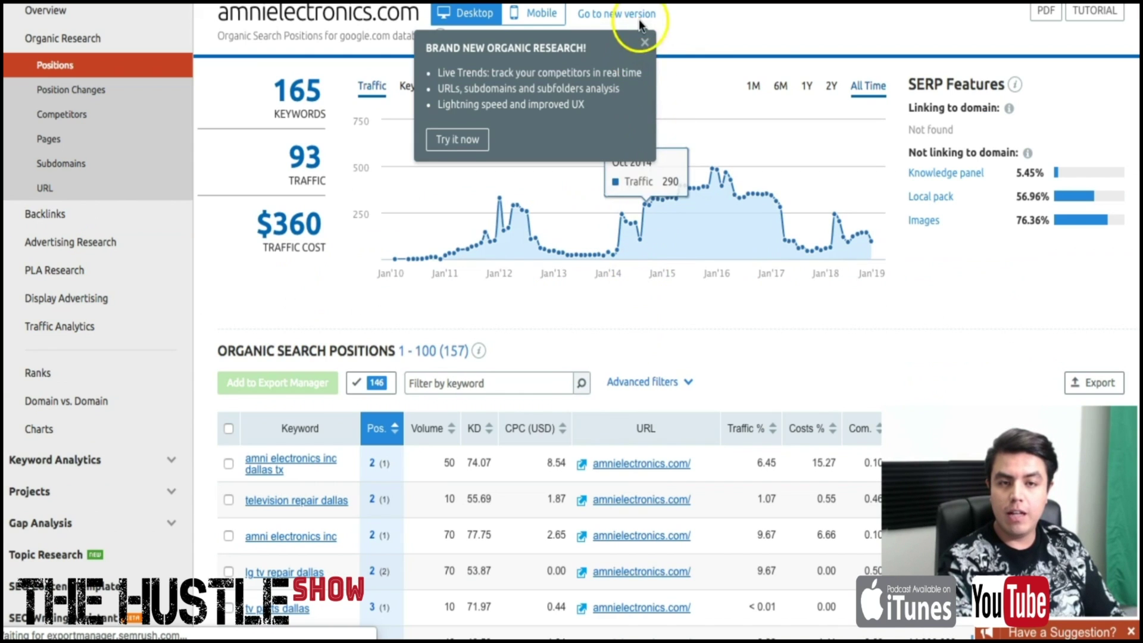
- Examine the competitor's ranked keywords by position and expand the position history of "8mm to dvd dallas"
scroll(574, 238, down, 6)
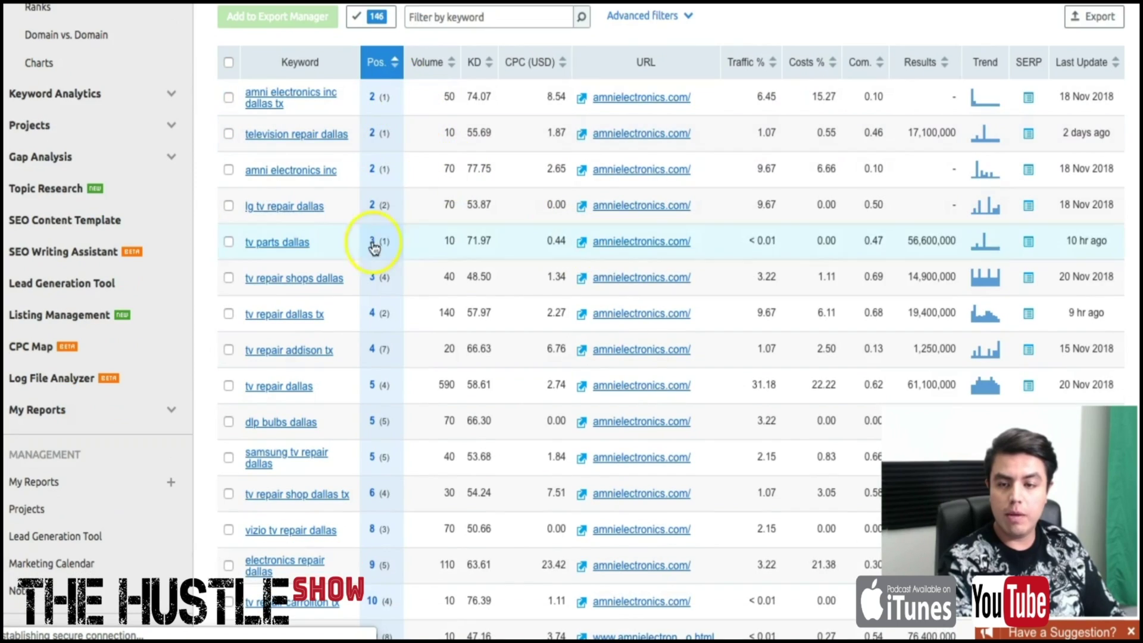
scroll(377, 447, down, 1)
scroll(373, 445, down, 12)
scroll(373, 445, up, 8)
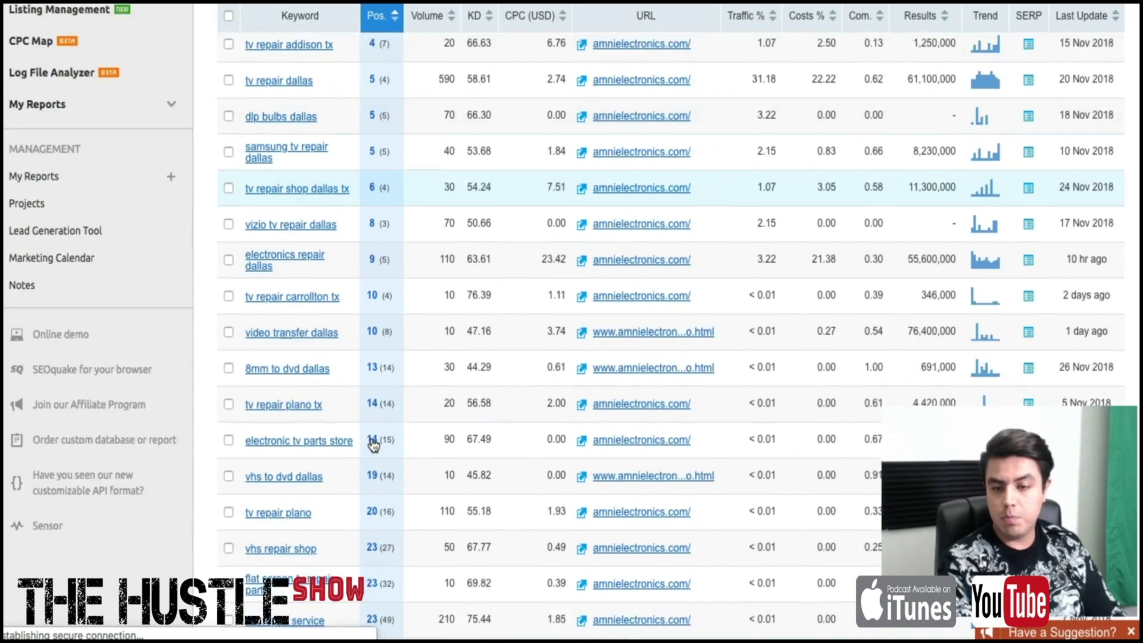
scroll(362, 360, down, 2)
click(363, 269)
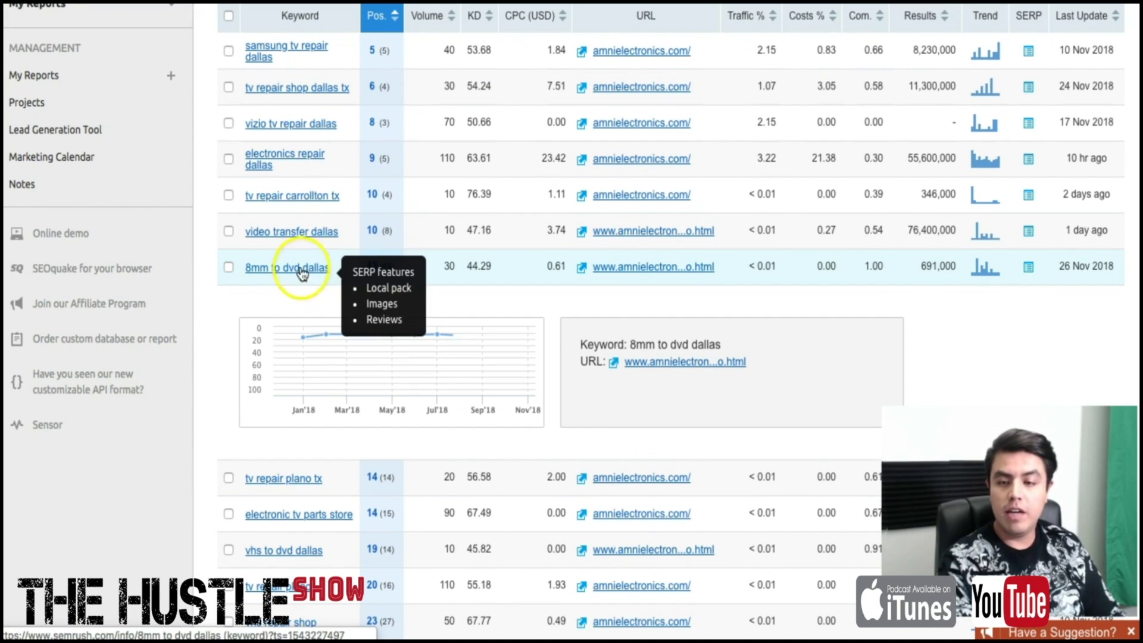
drag(237, 267, 350, 266)
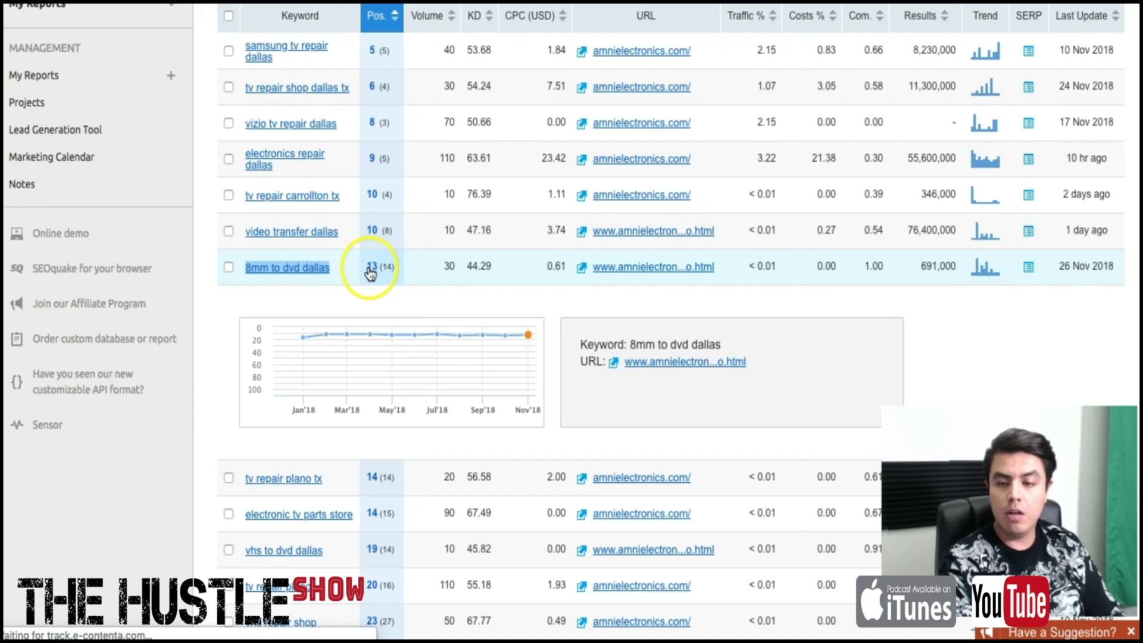
- Examine the competitor's lower-ranked keywords, including "tv repair plano", and return to the start of the positions list
scroll(376, 266, down, 2)
scroll(416, 306, down, 2)
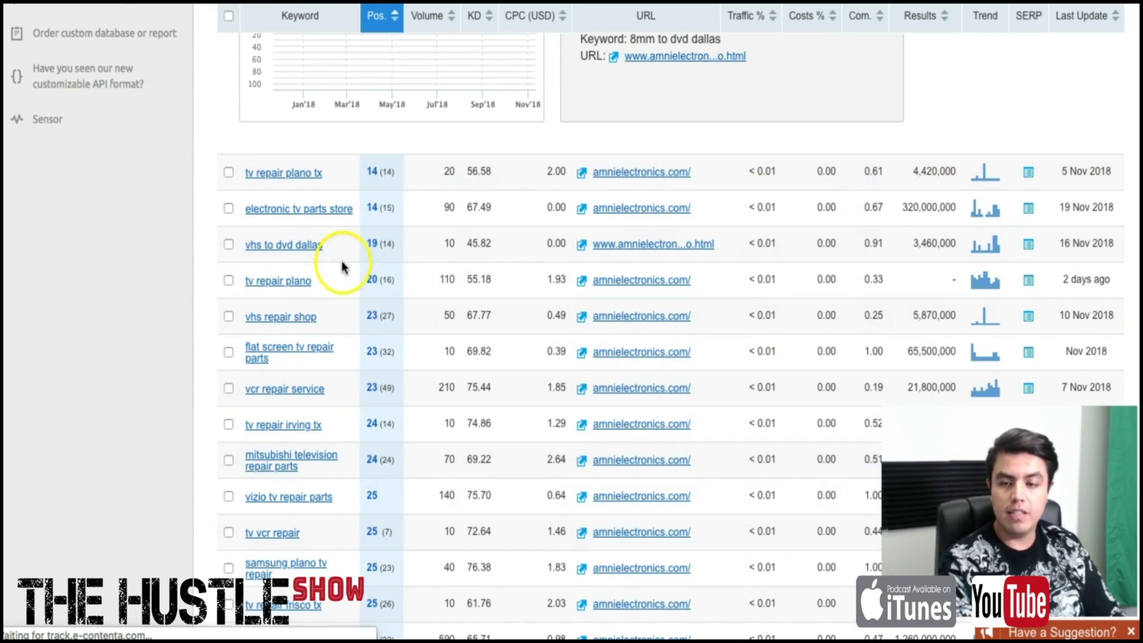
drag(327, 277, 229, 282)
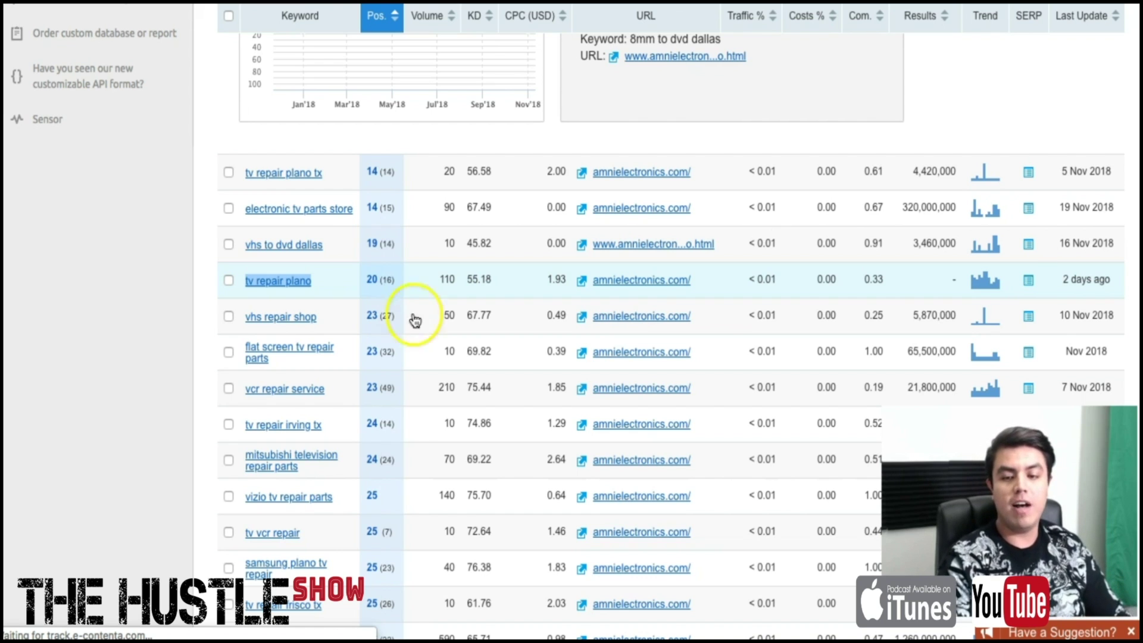
scroll(448, 350, down, 6)
scroll(448, 350, up, 20)
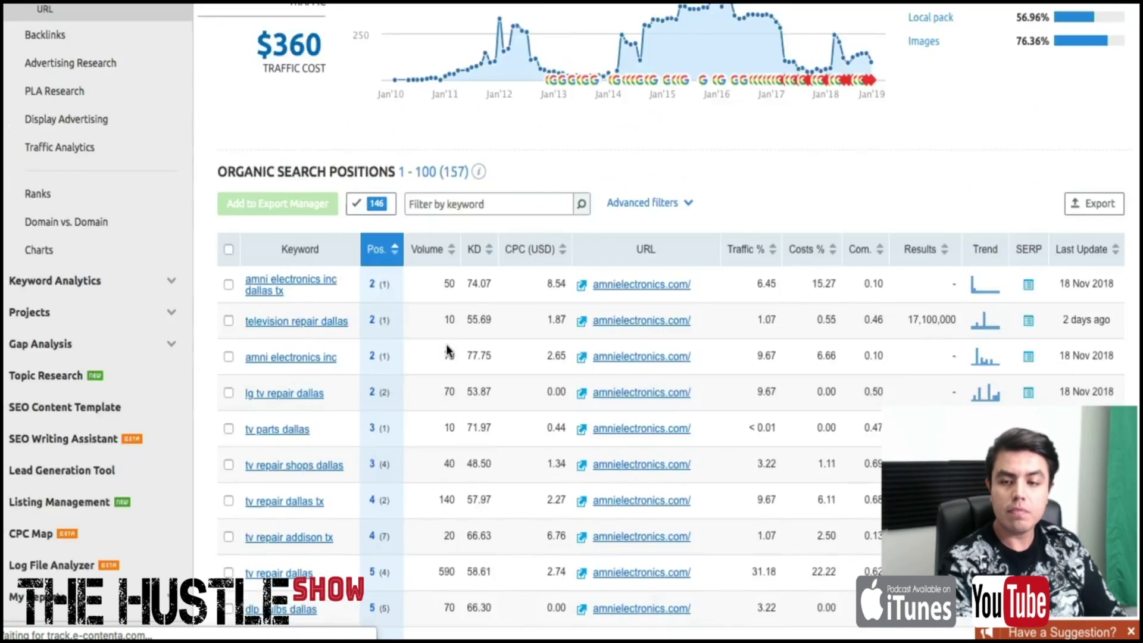